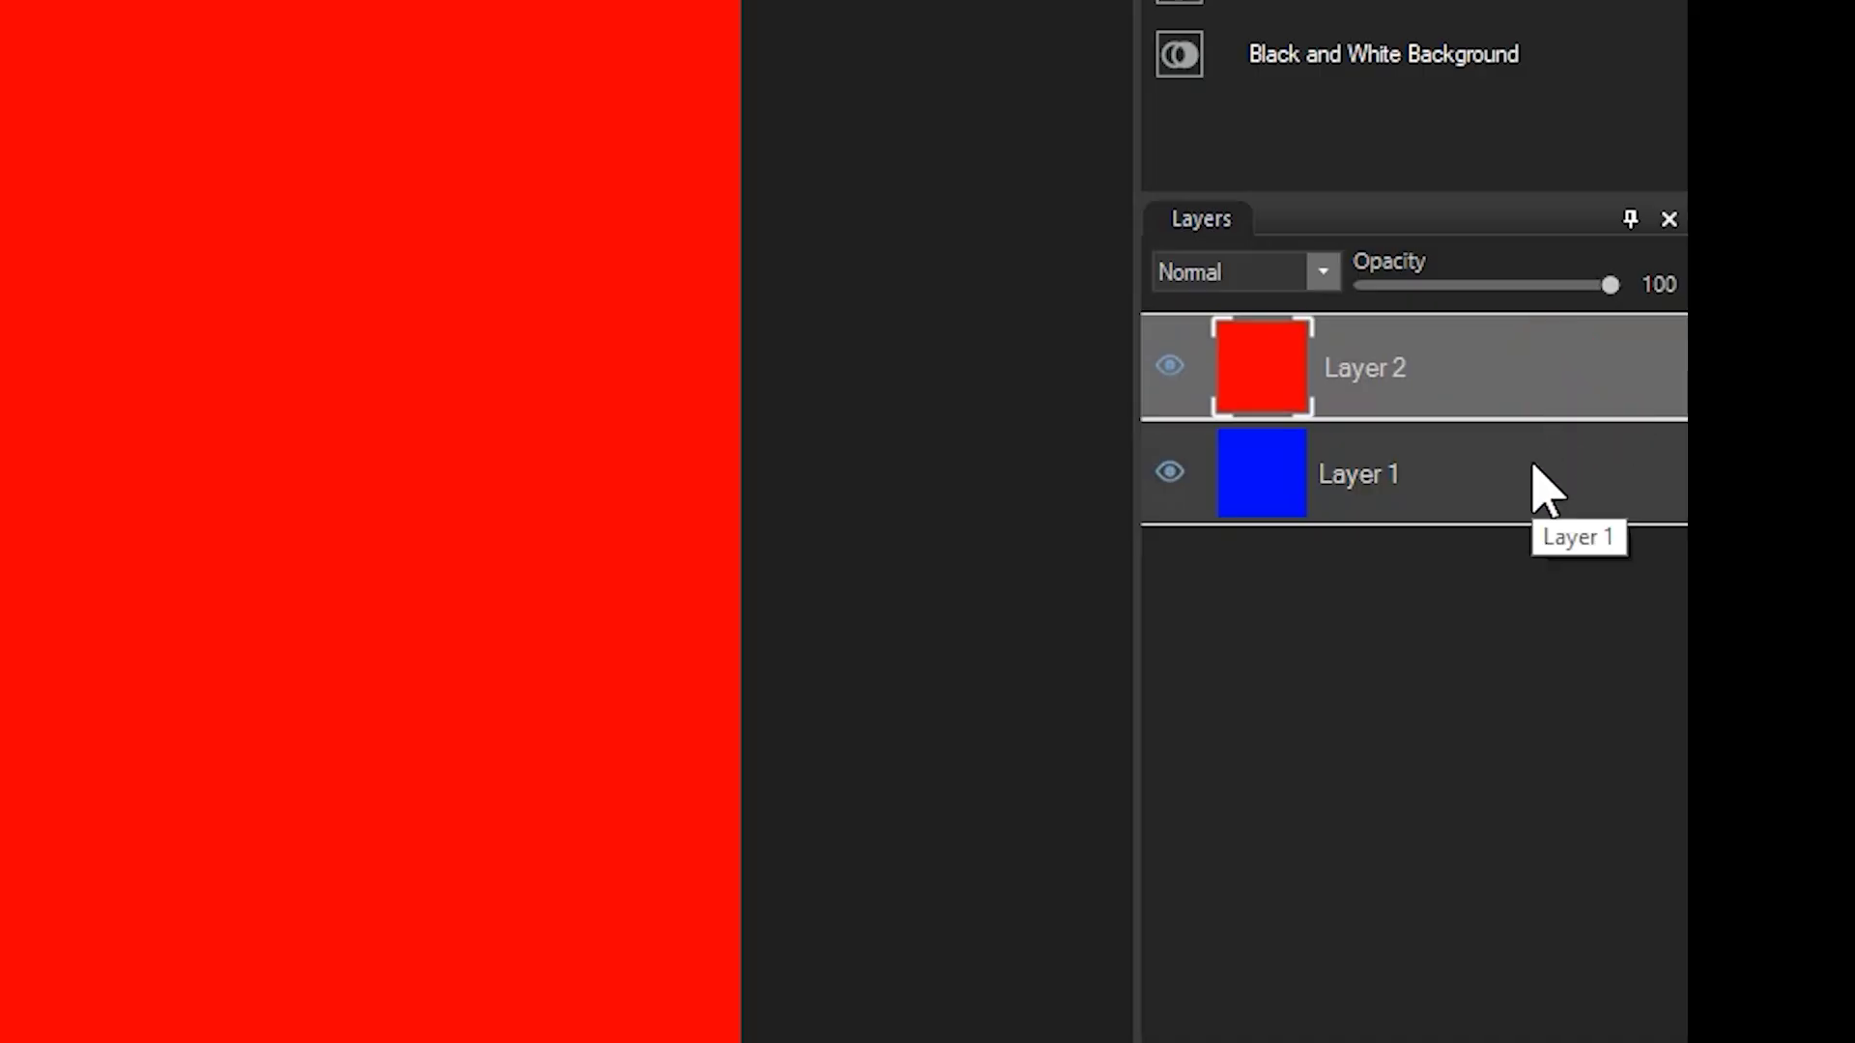
{"action": "left_click", "coordinate": [1559, 381]}
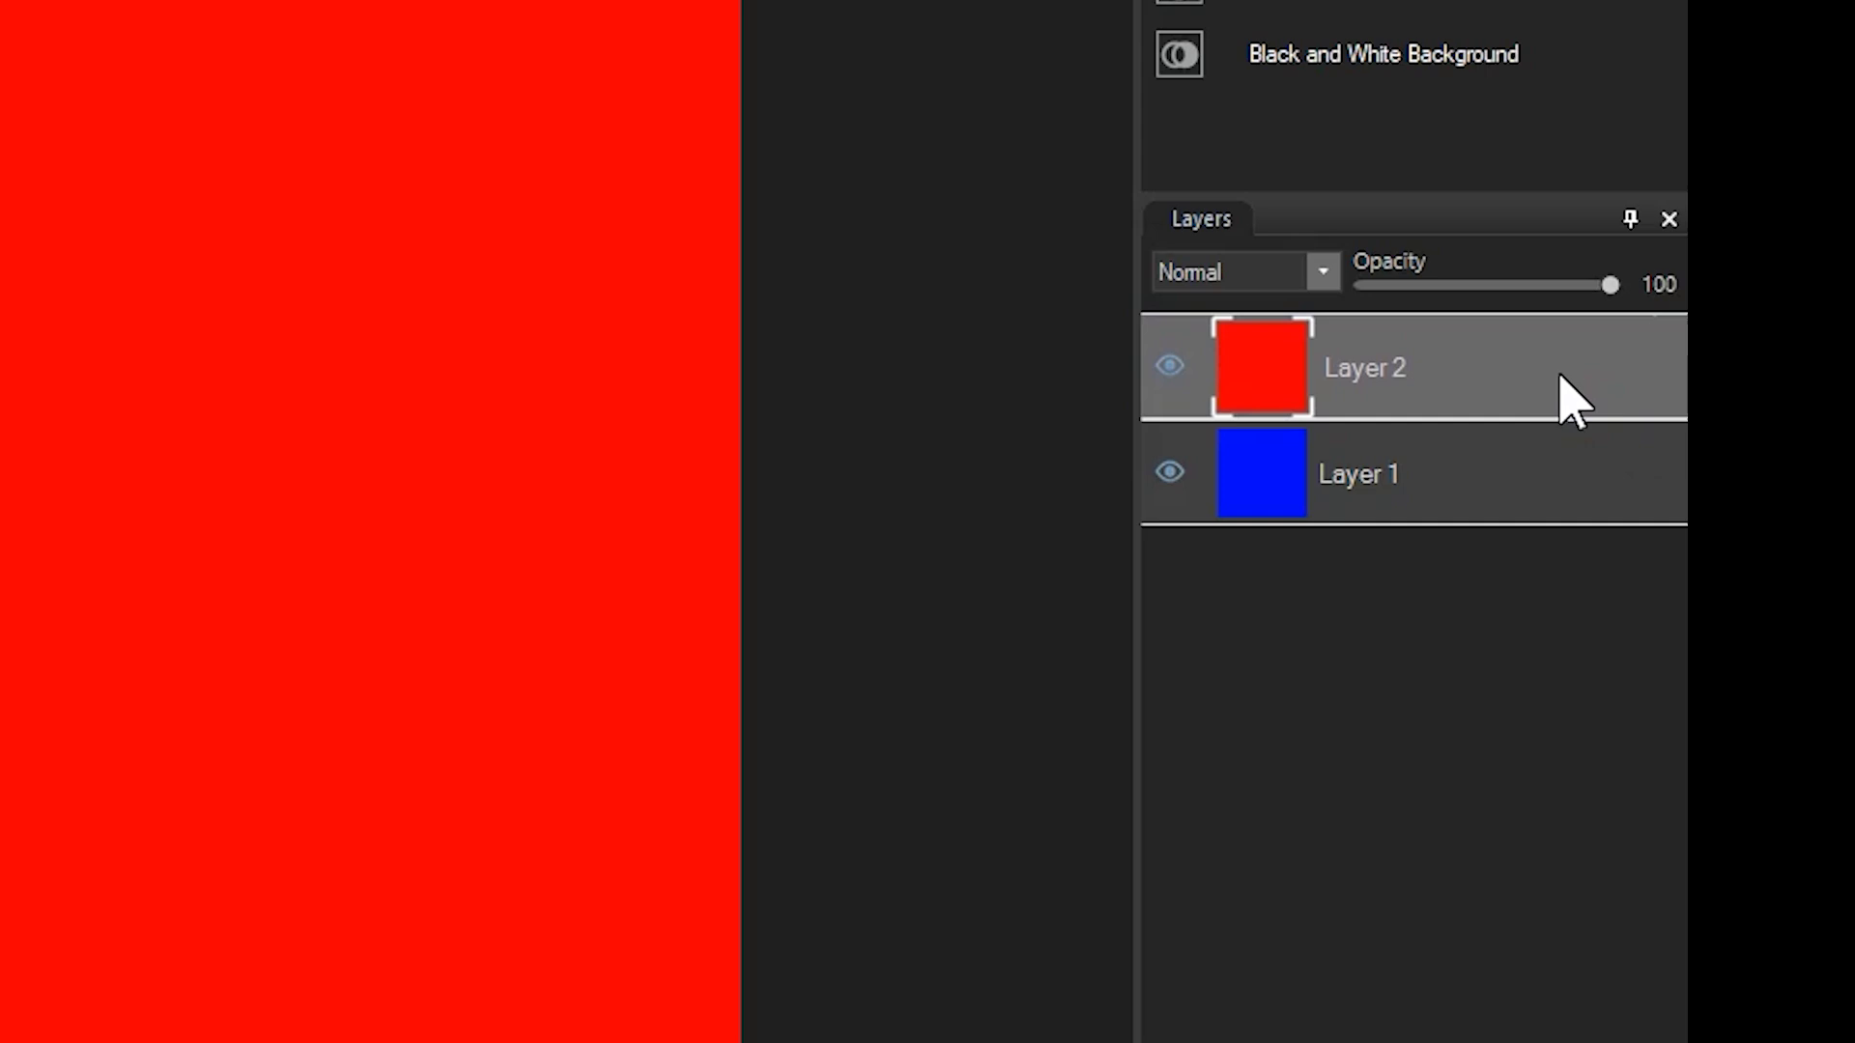
{"action": "left_click", "coordinate": [1516, 486]}
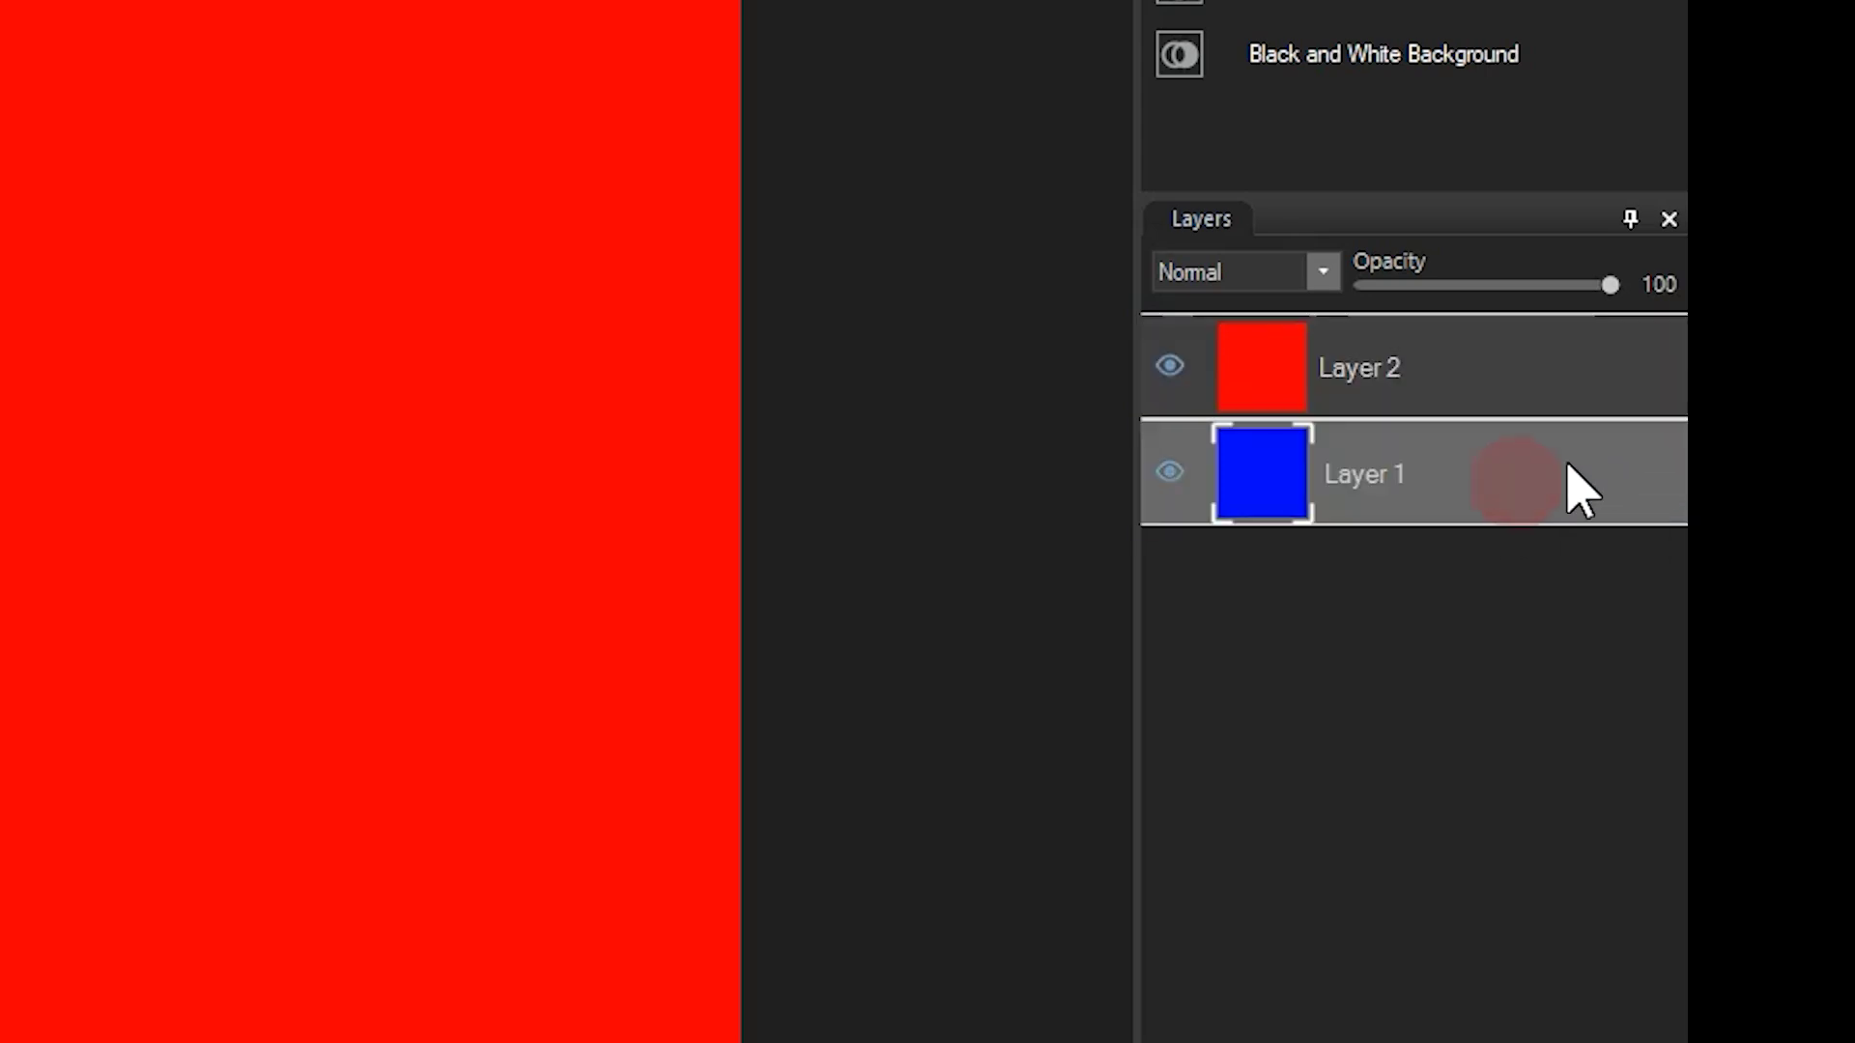
{"action": "left_click", "coordinate": [1545, 464]}
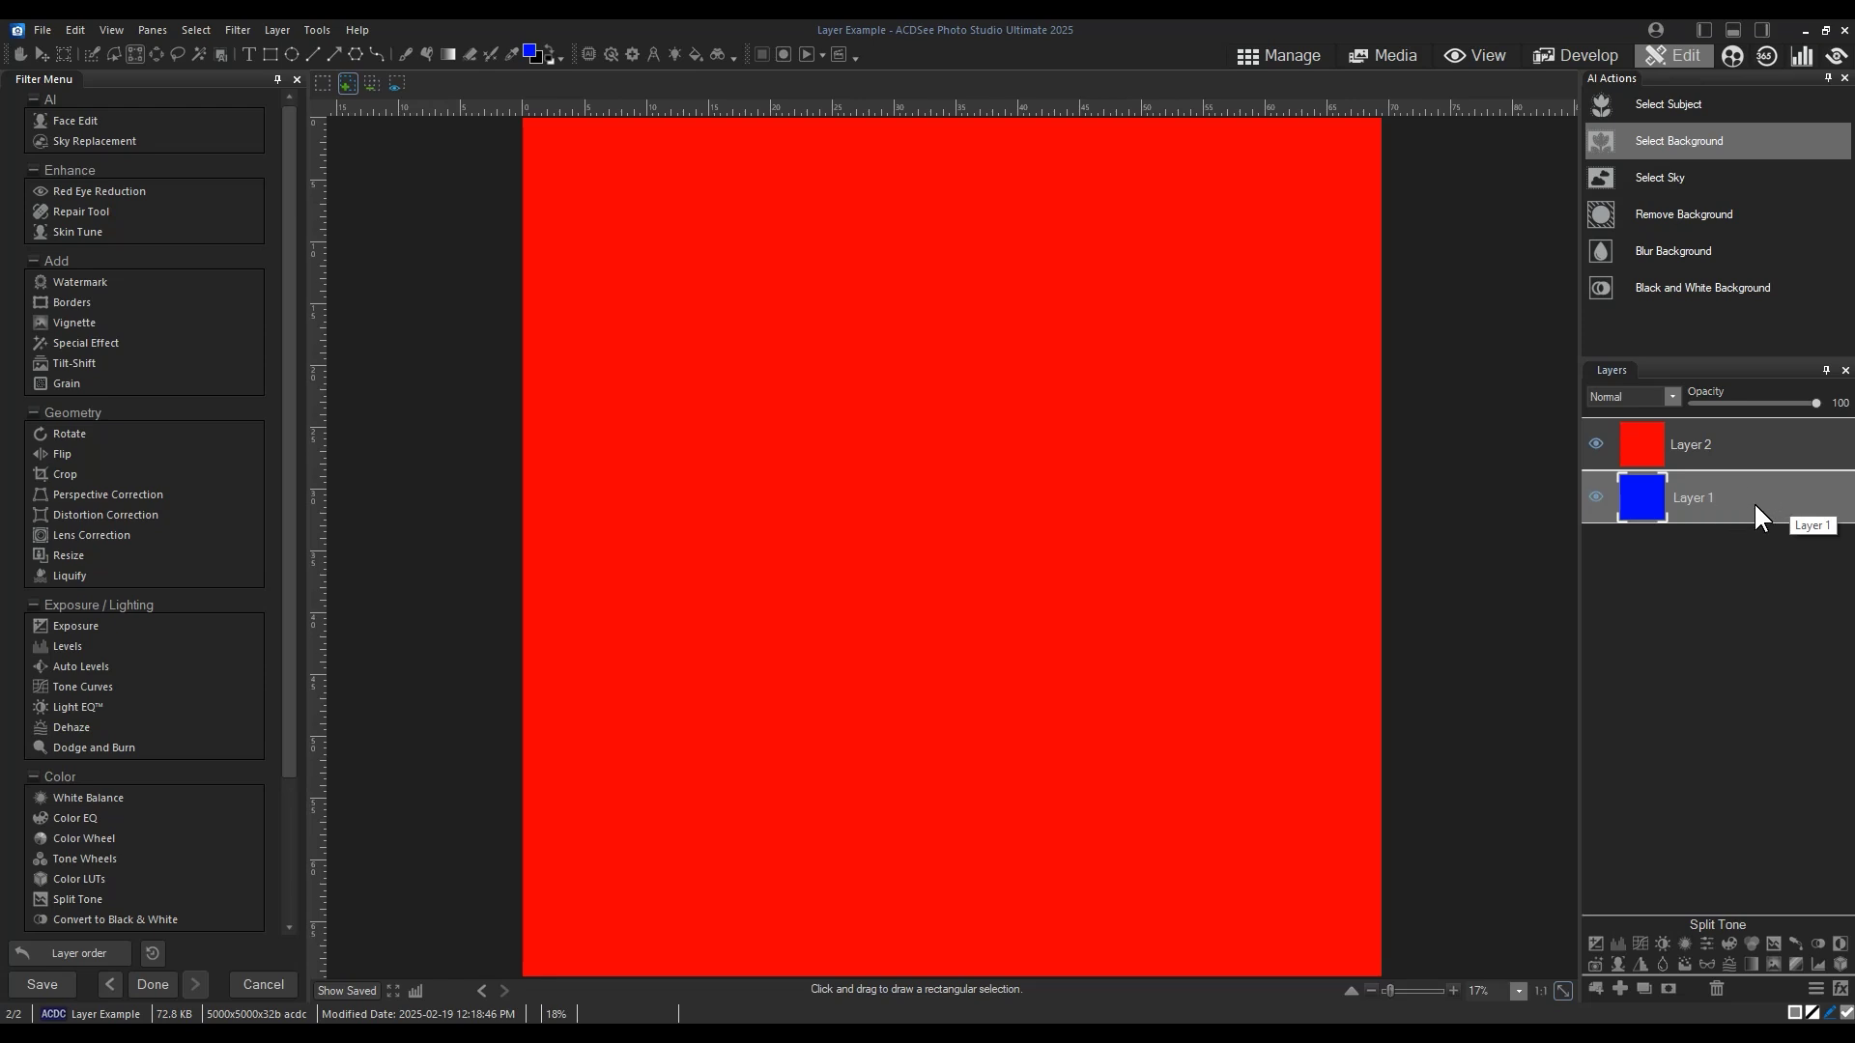
{"action": "left_click_drag", "start_coordinate": [1753, 501], "coordinate": [1759, 425]}
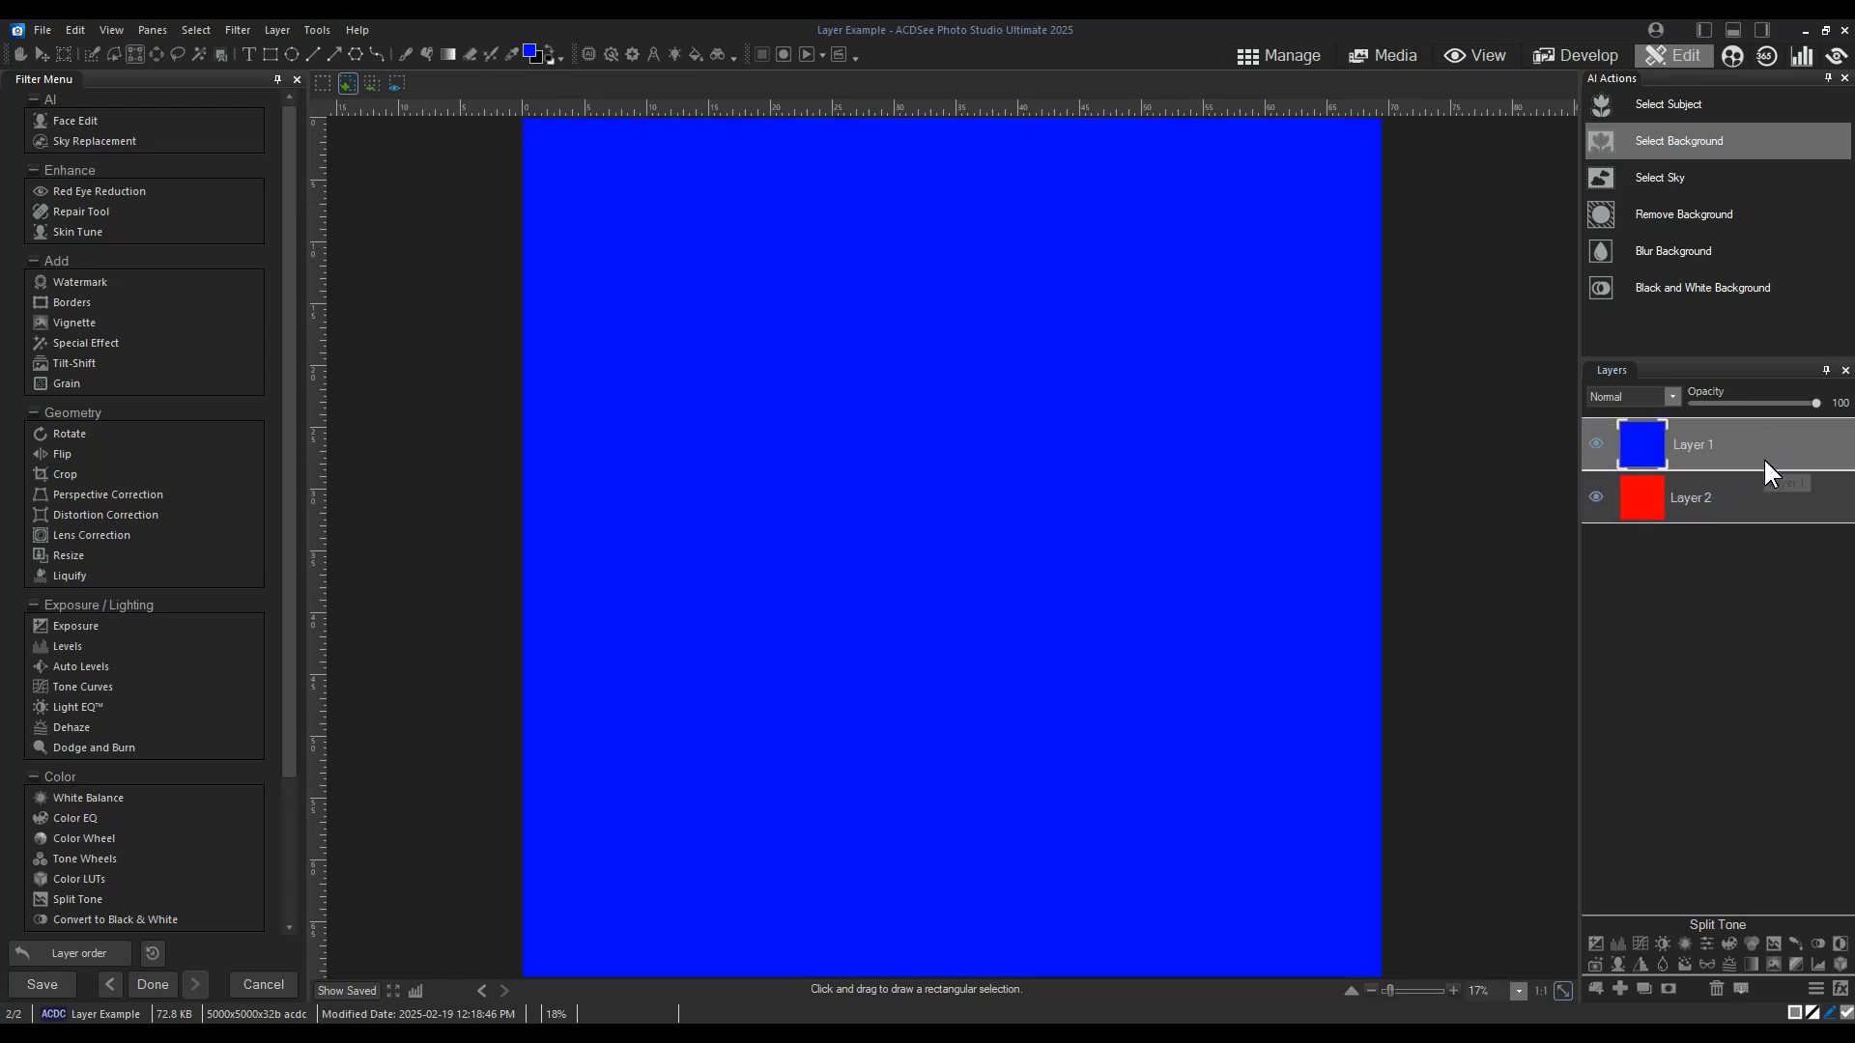
{"action": "left_click_drag", "start_coordinate": [1755, 506], "coordinate": [1765, 426]}
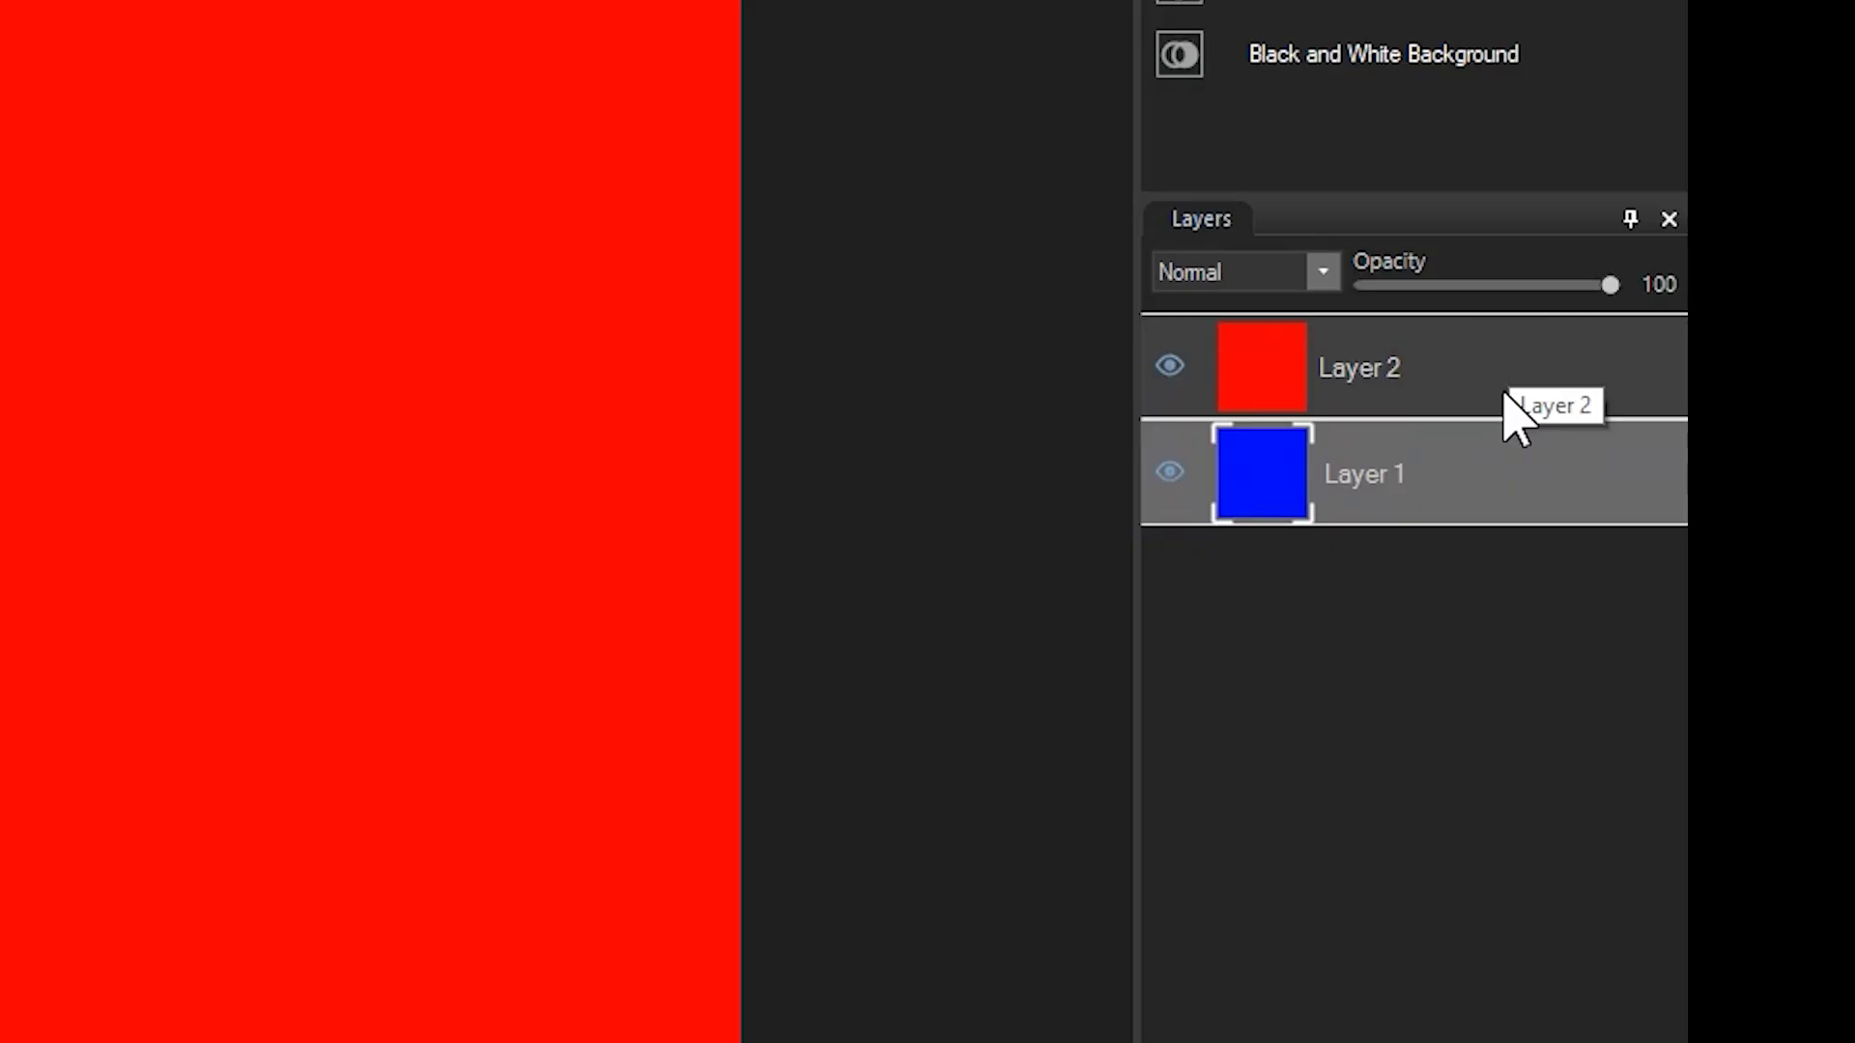
{"action": "left_click", "coordinate": [1765, 459]}
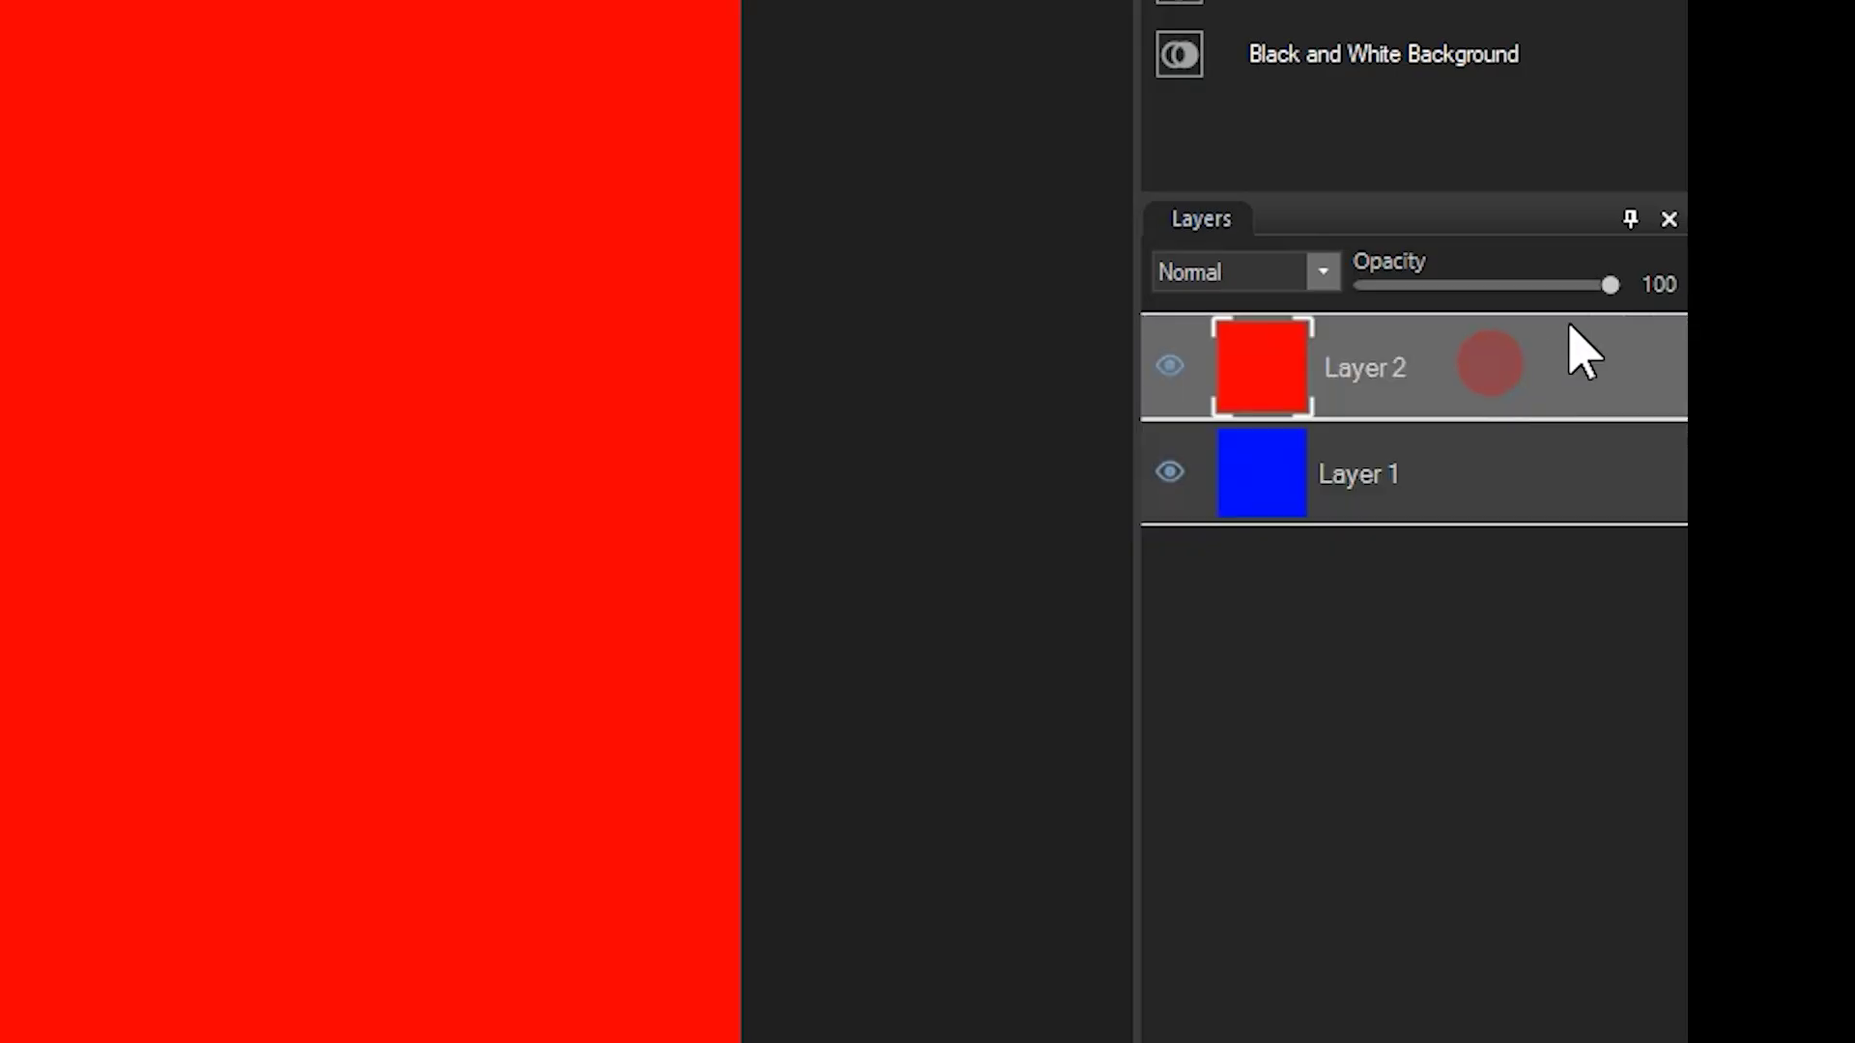
{"action": "left_click", "coordinate": [1816, 404]}
{"action": "mouse_move", "coordinate": [1613, 295]}
{"action": "left_mouse_down"}
{"action": "mouse_move", "coordinate": [1365, 292]}
{"action": "mouse_move", "coordinate": [1608, 290]}
{"action": "left_mouse_up"}
{"action": "left_click", "coordinate": [1314, 272]}
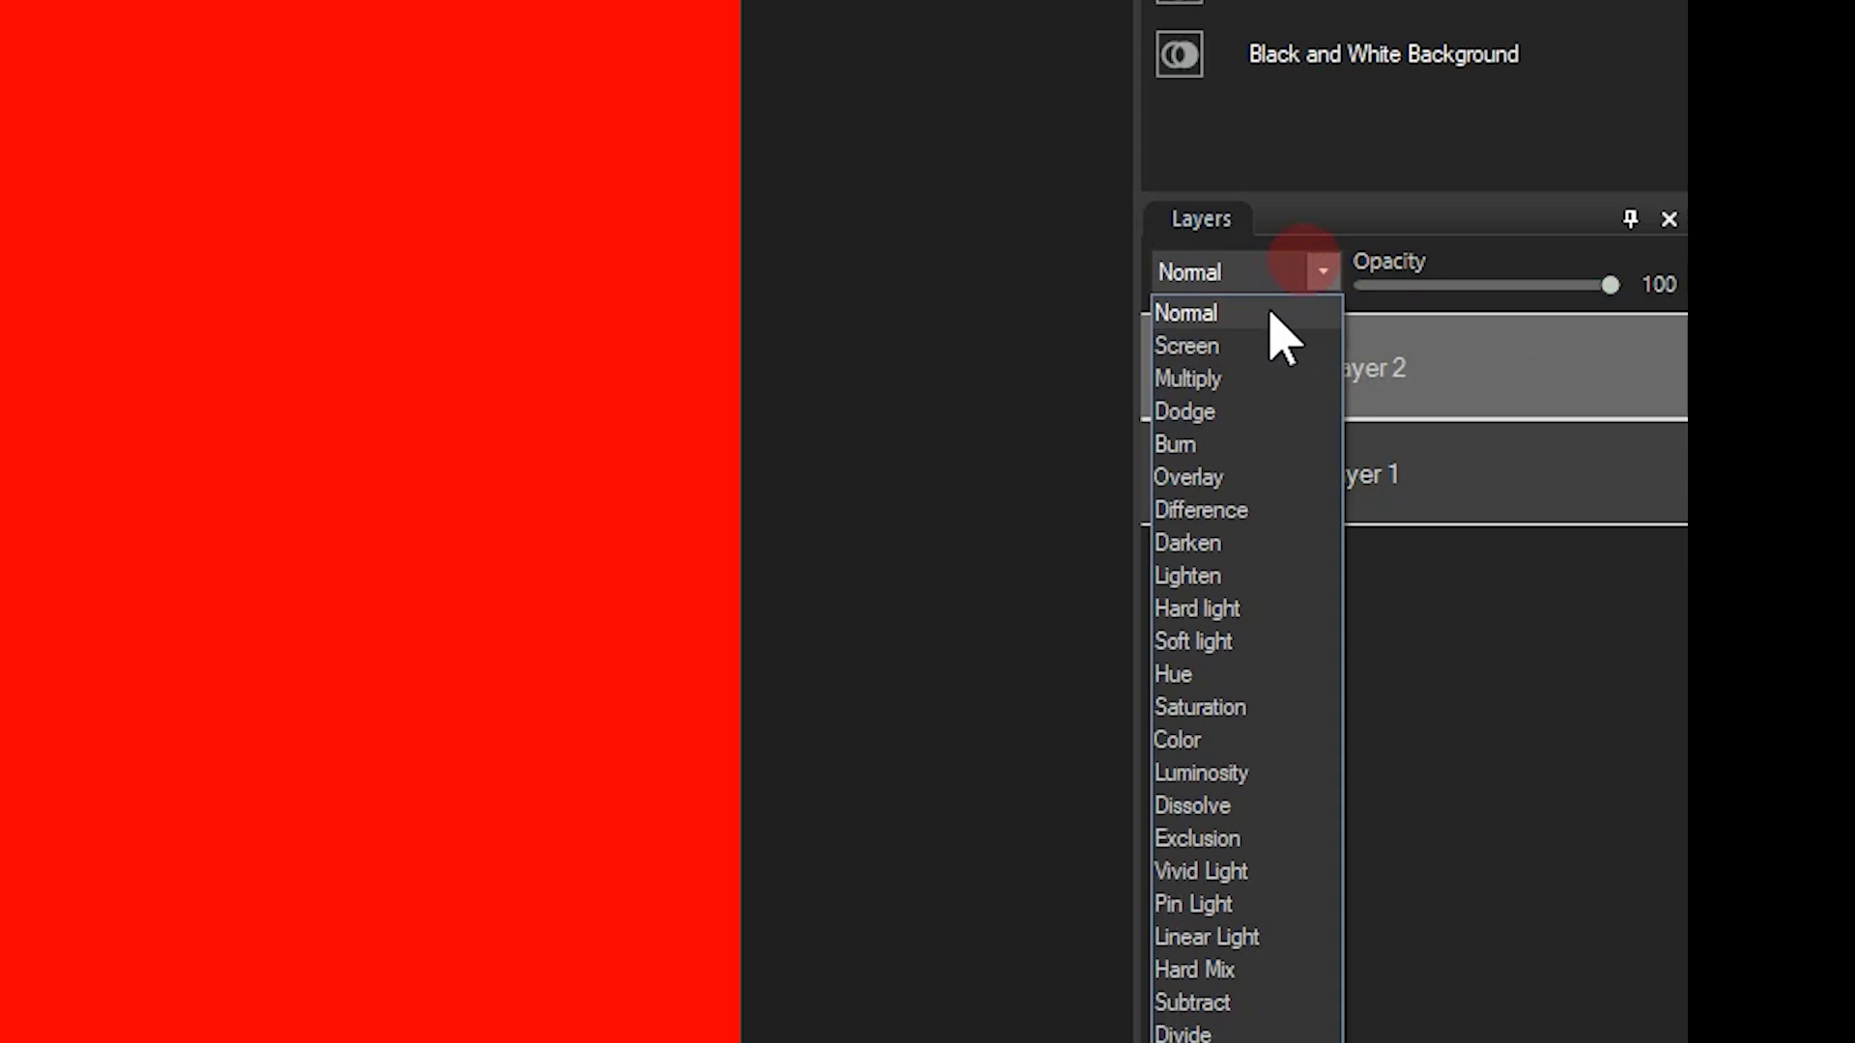
{"action": "left_click", "coordinate": [1266, 344]}
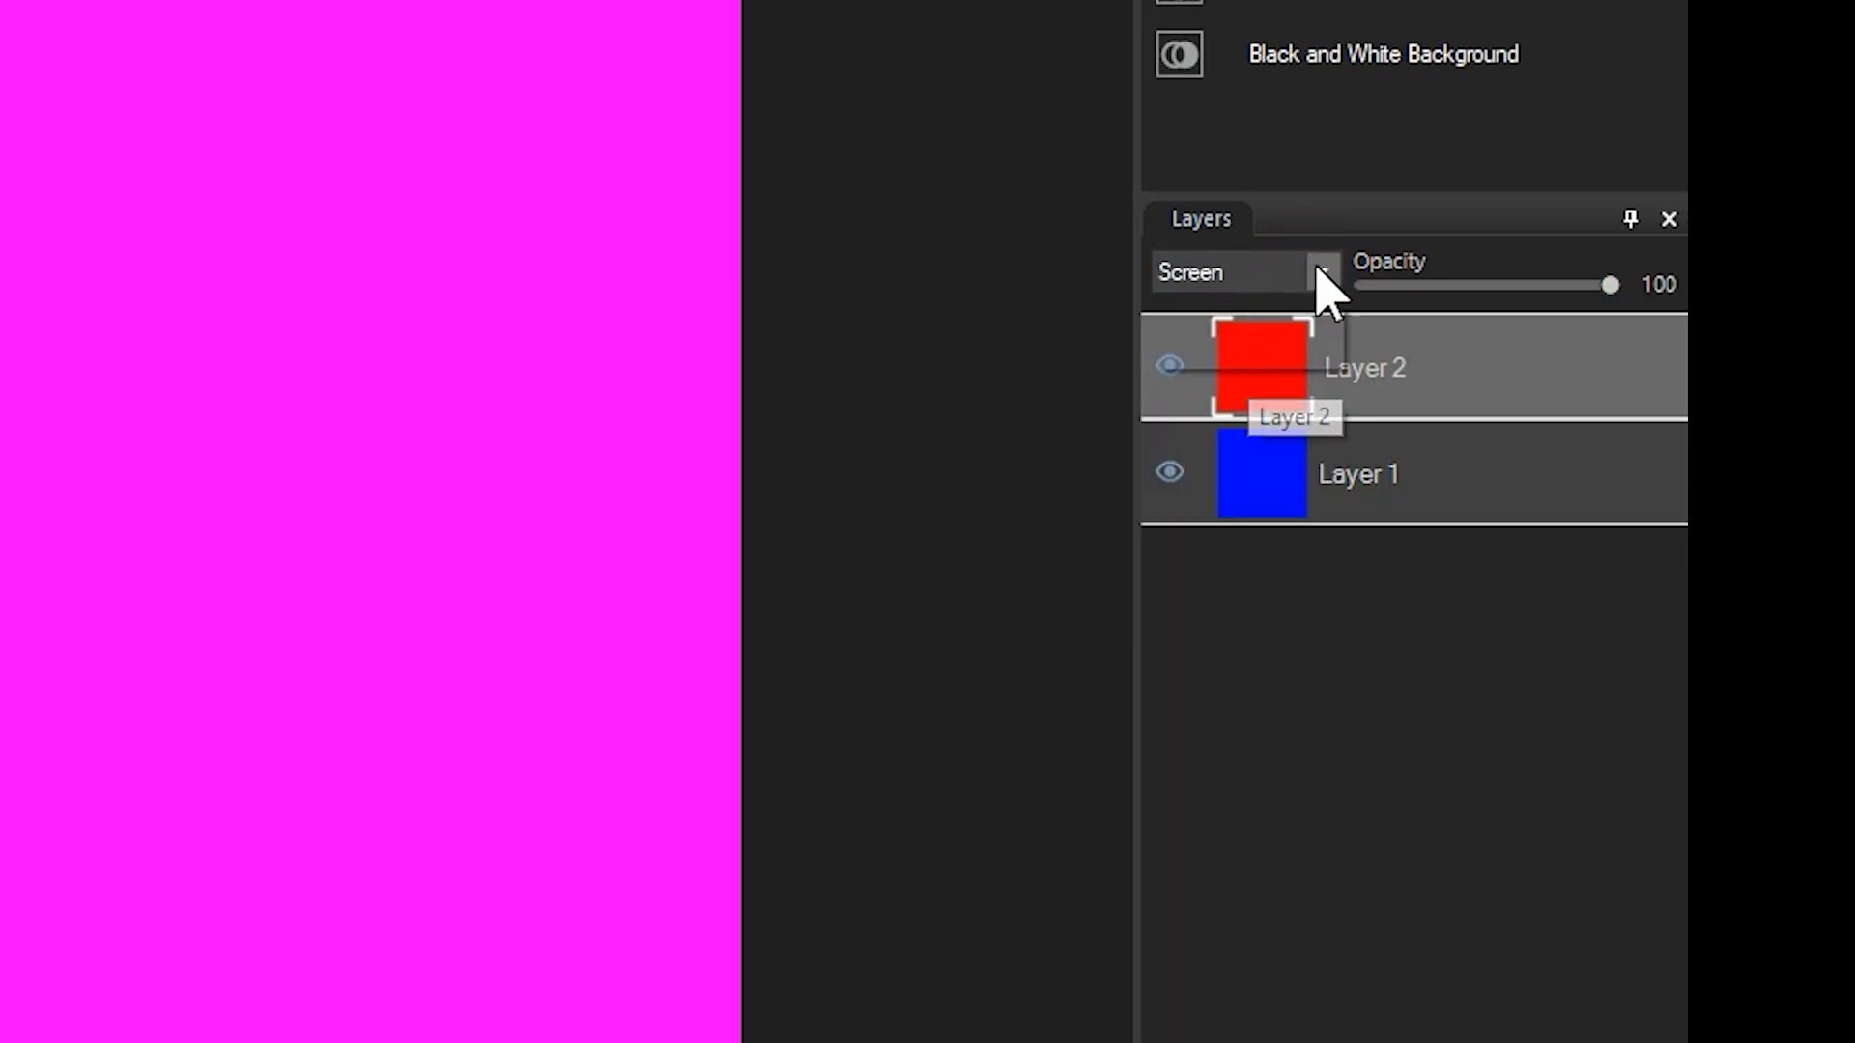
{"action": "left_click", "coordinate": [1322, 273]}
{"action": "left_click", "coordinate": [1244, 312]}
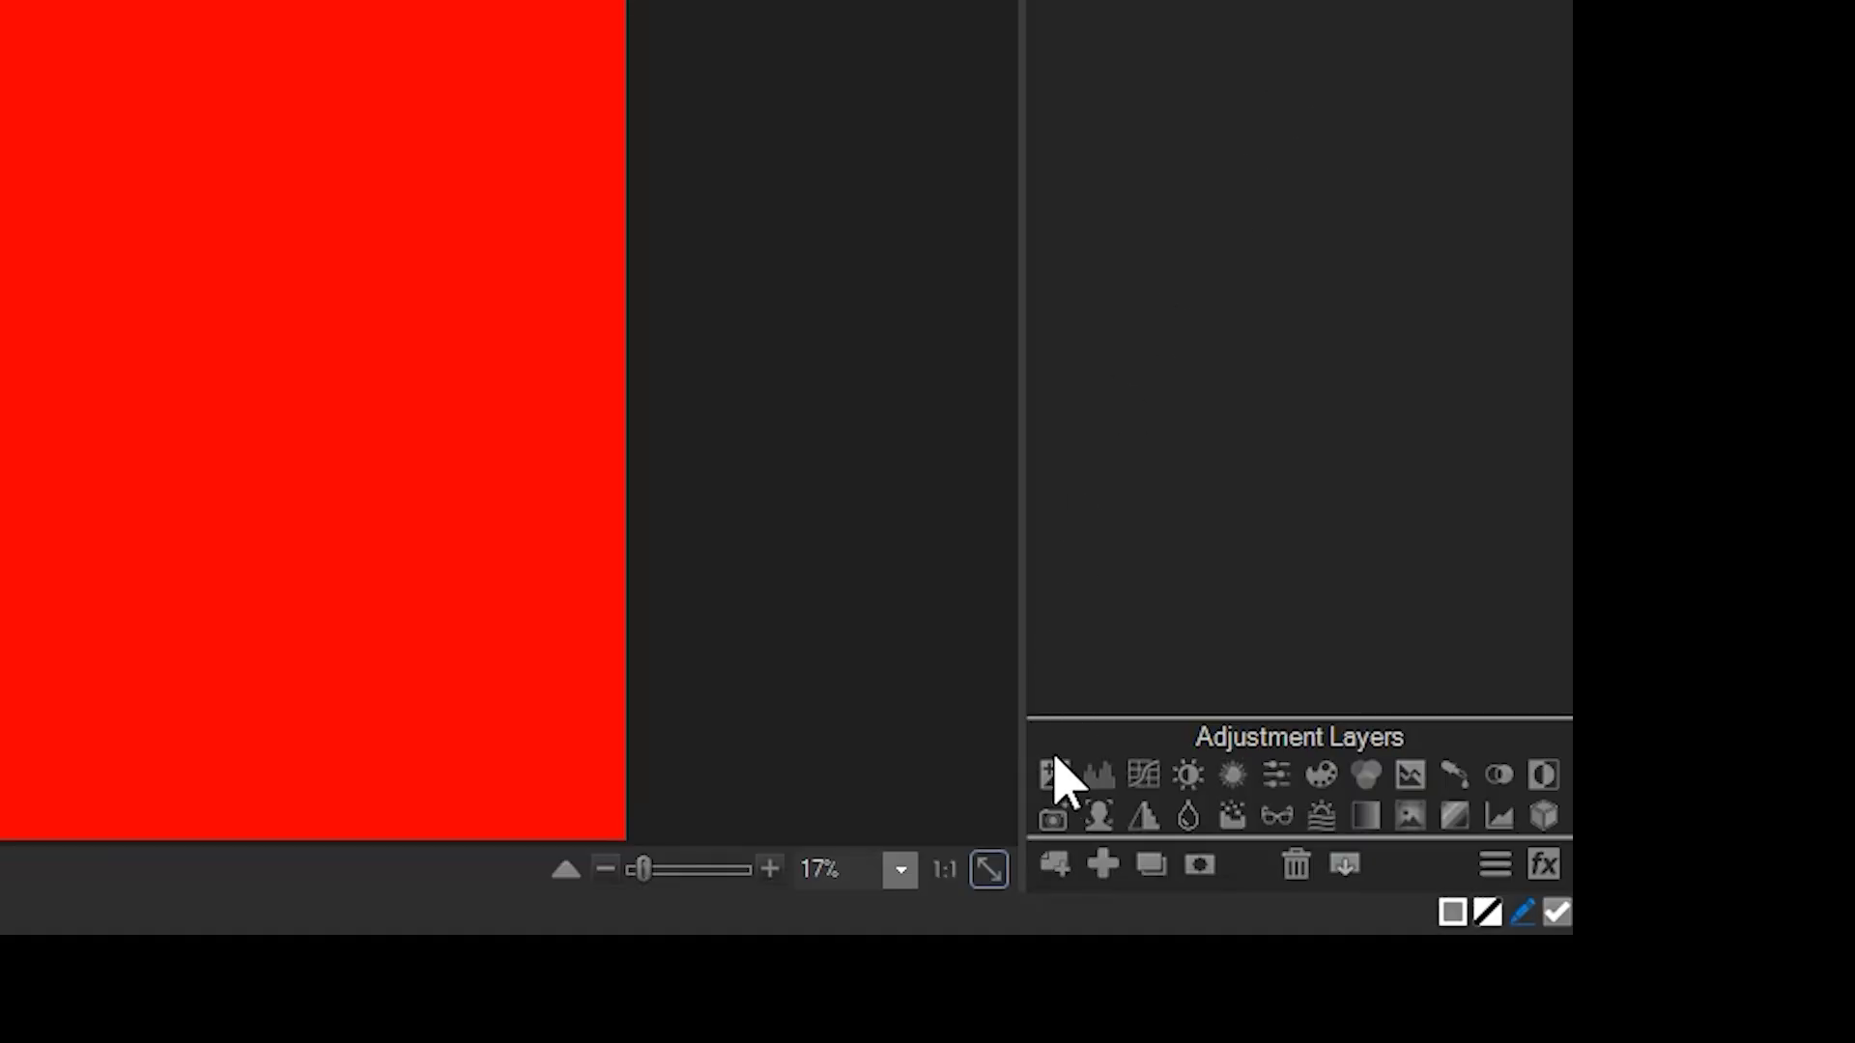
Add an Exposure adjustment layer at -2.00 eV and select its Exposure 1 mask.
{"action": "left_click", "coordinate": [1054, 774]}
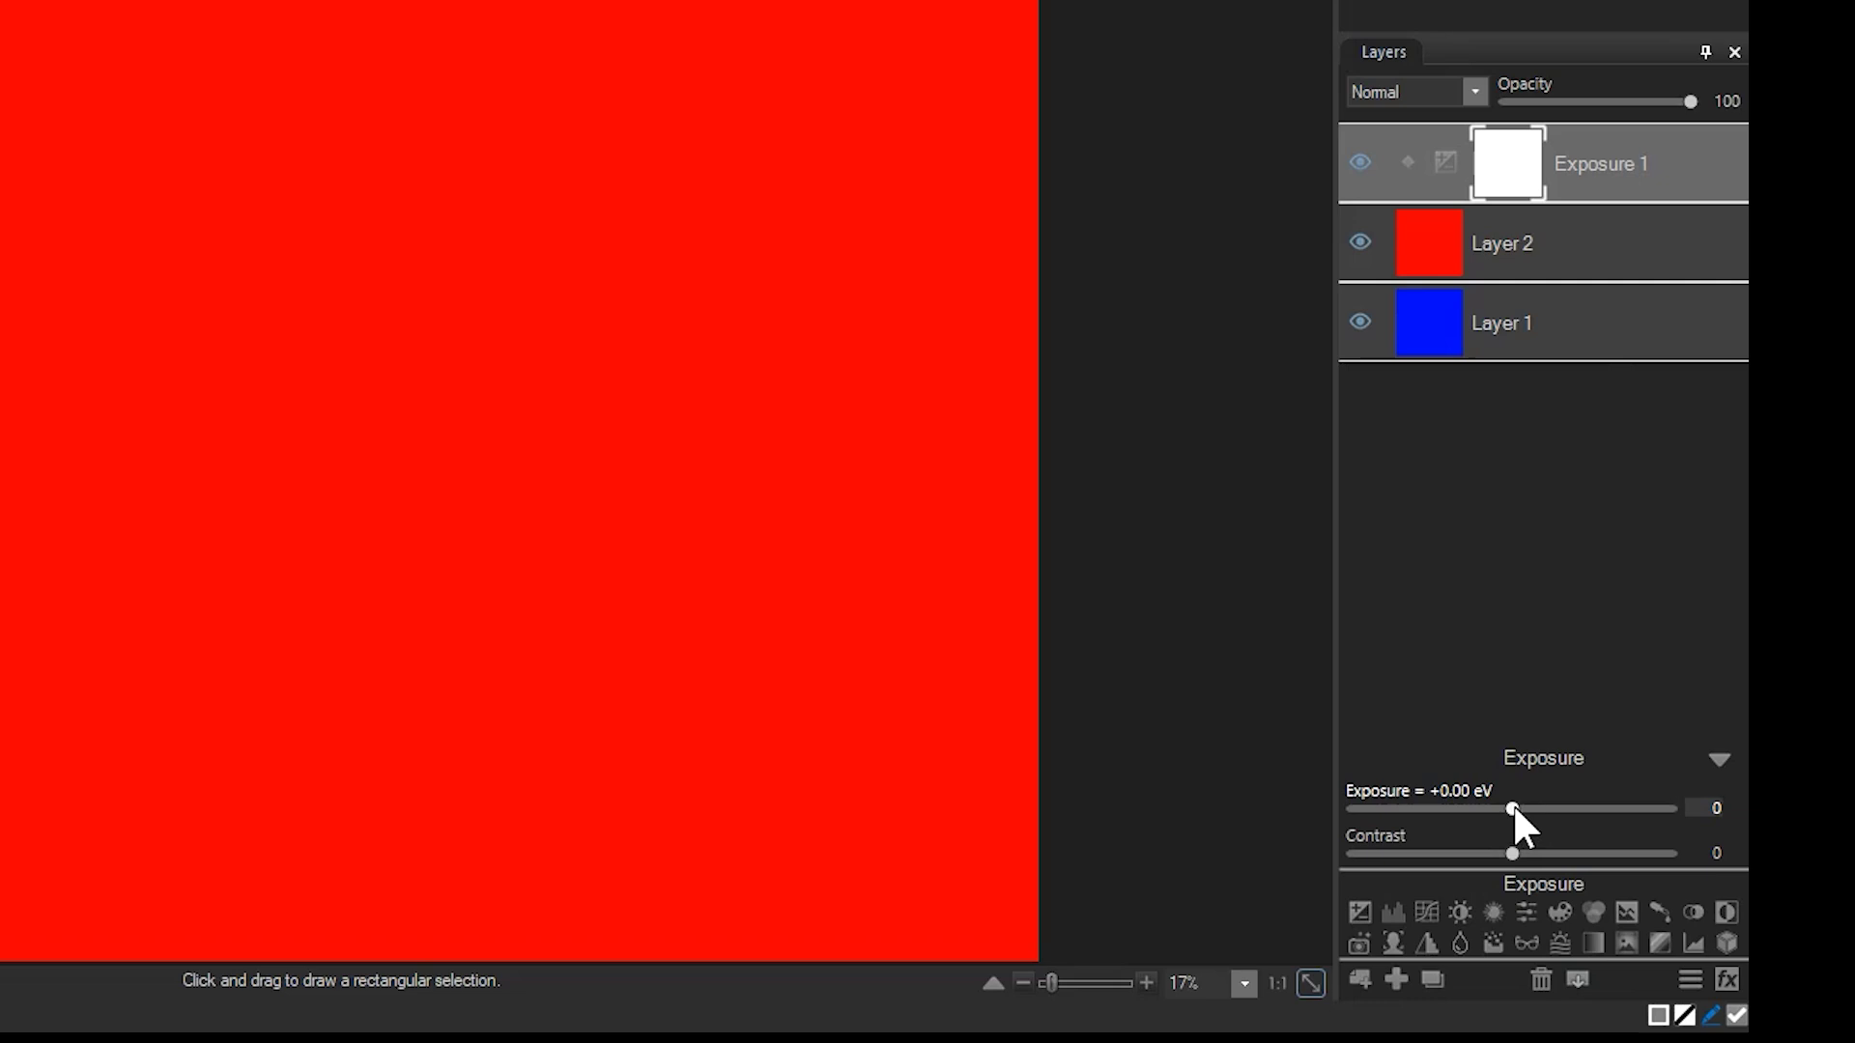
{"action": "left_click_drag", "start_coordinate": [1513, 808], "coordinate": [1349, 809]}
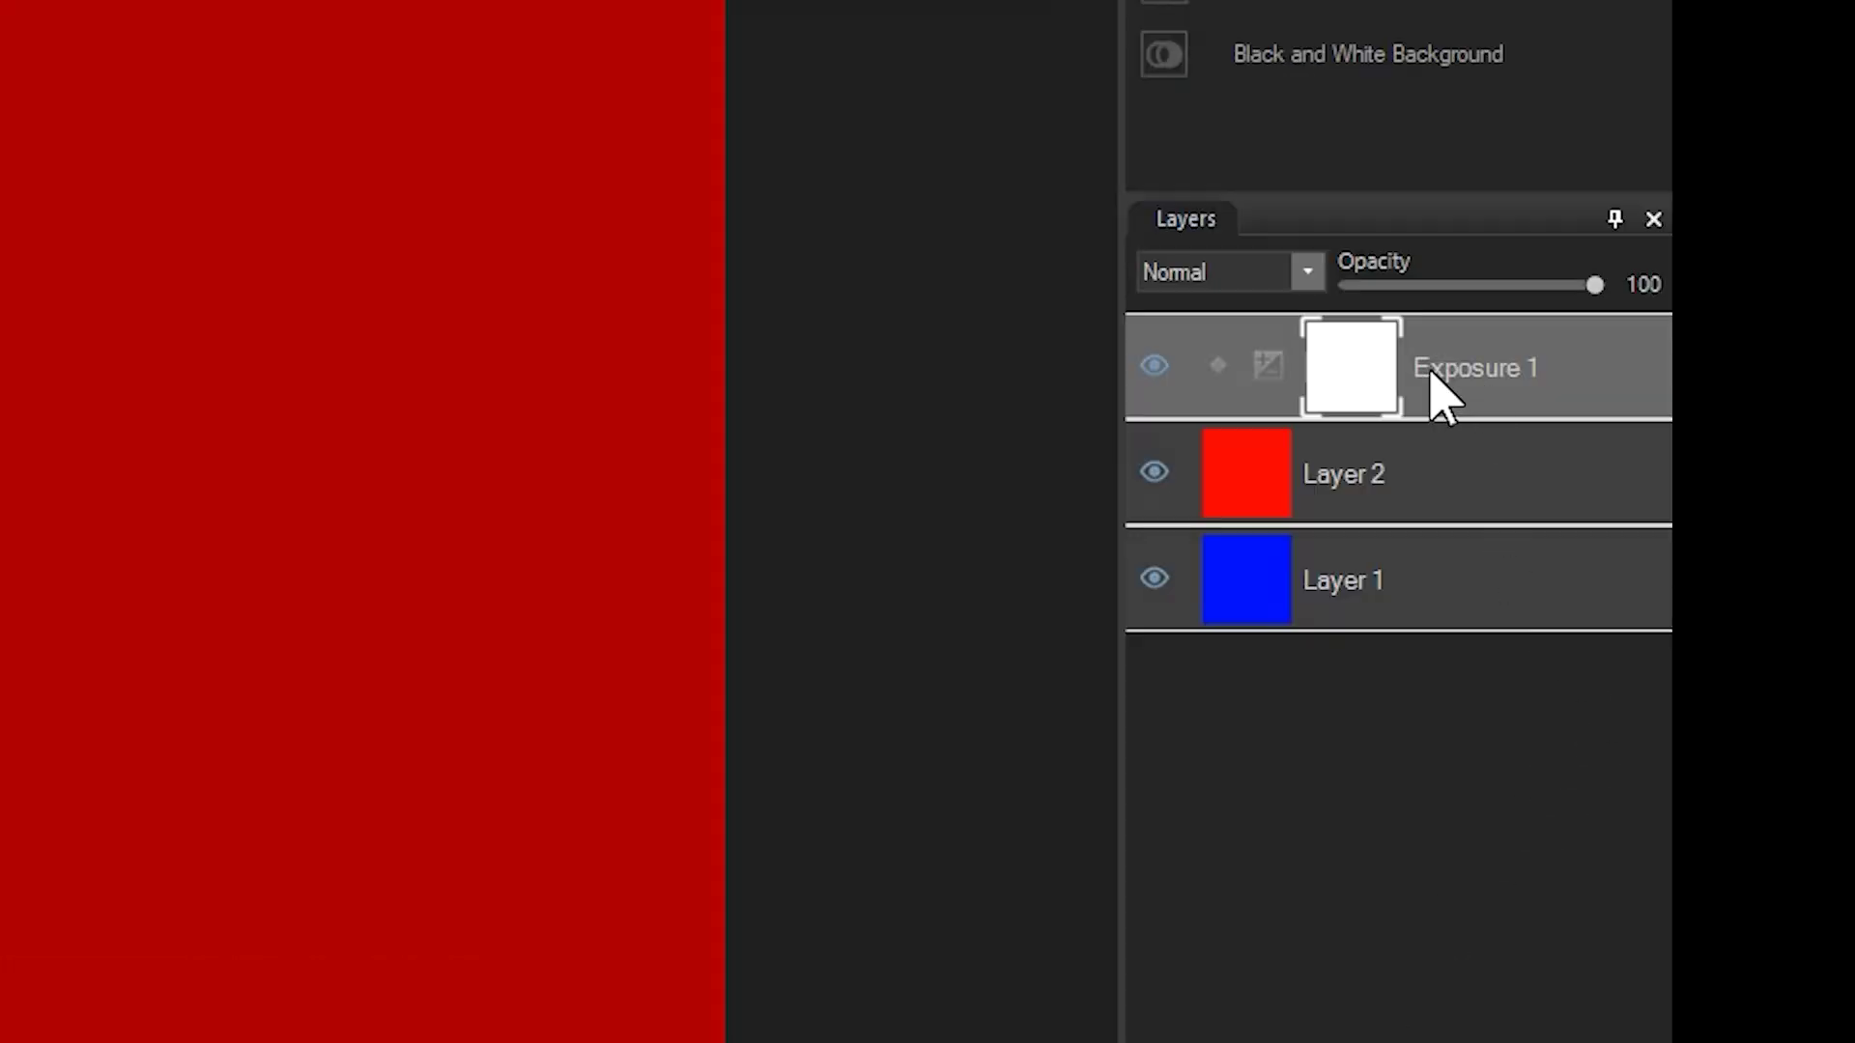
{"action": "left_click", "coordinate": [1355, 384]}
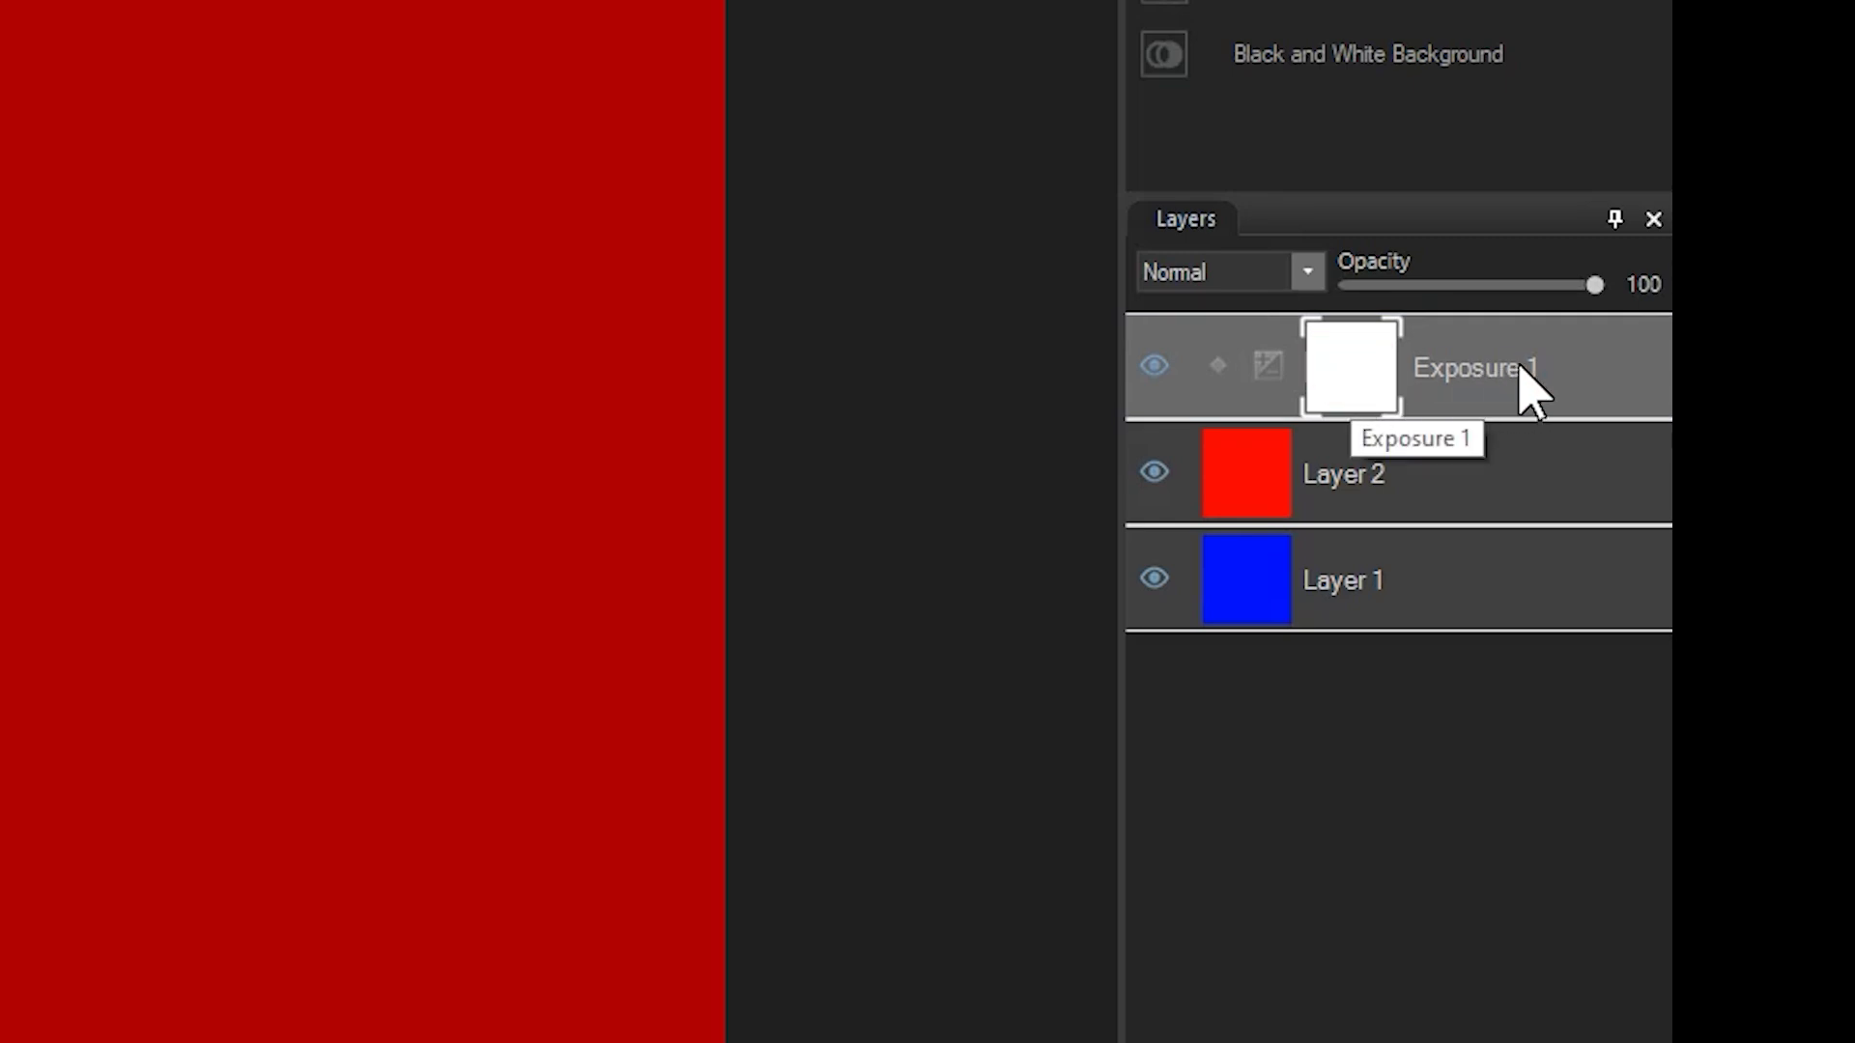
{"action": "mouse_move", "coordinate": [1364, 385]}
{"action": "left_mouse_down"}
{"action": "mouse_move", "coordinate": [1353, 359]}
{"action": "mouse_move", "coordinate": [1372, 357]}
{"action": "left_mouse_up"}
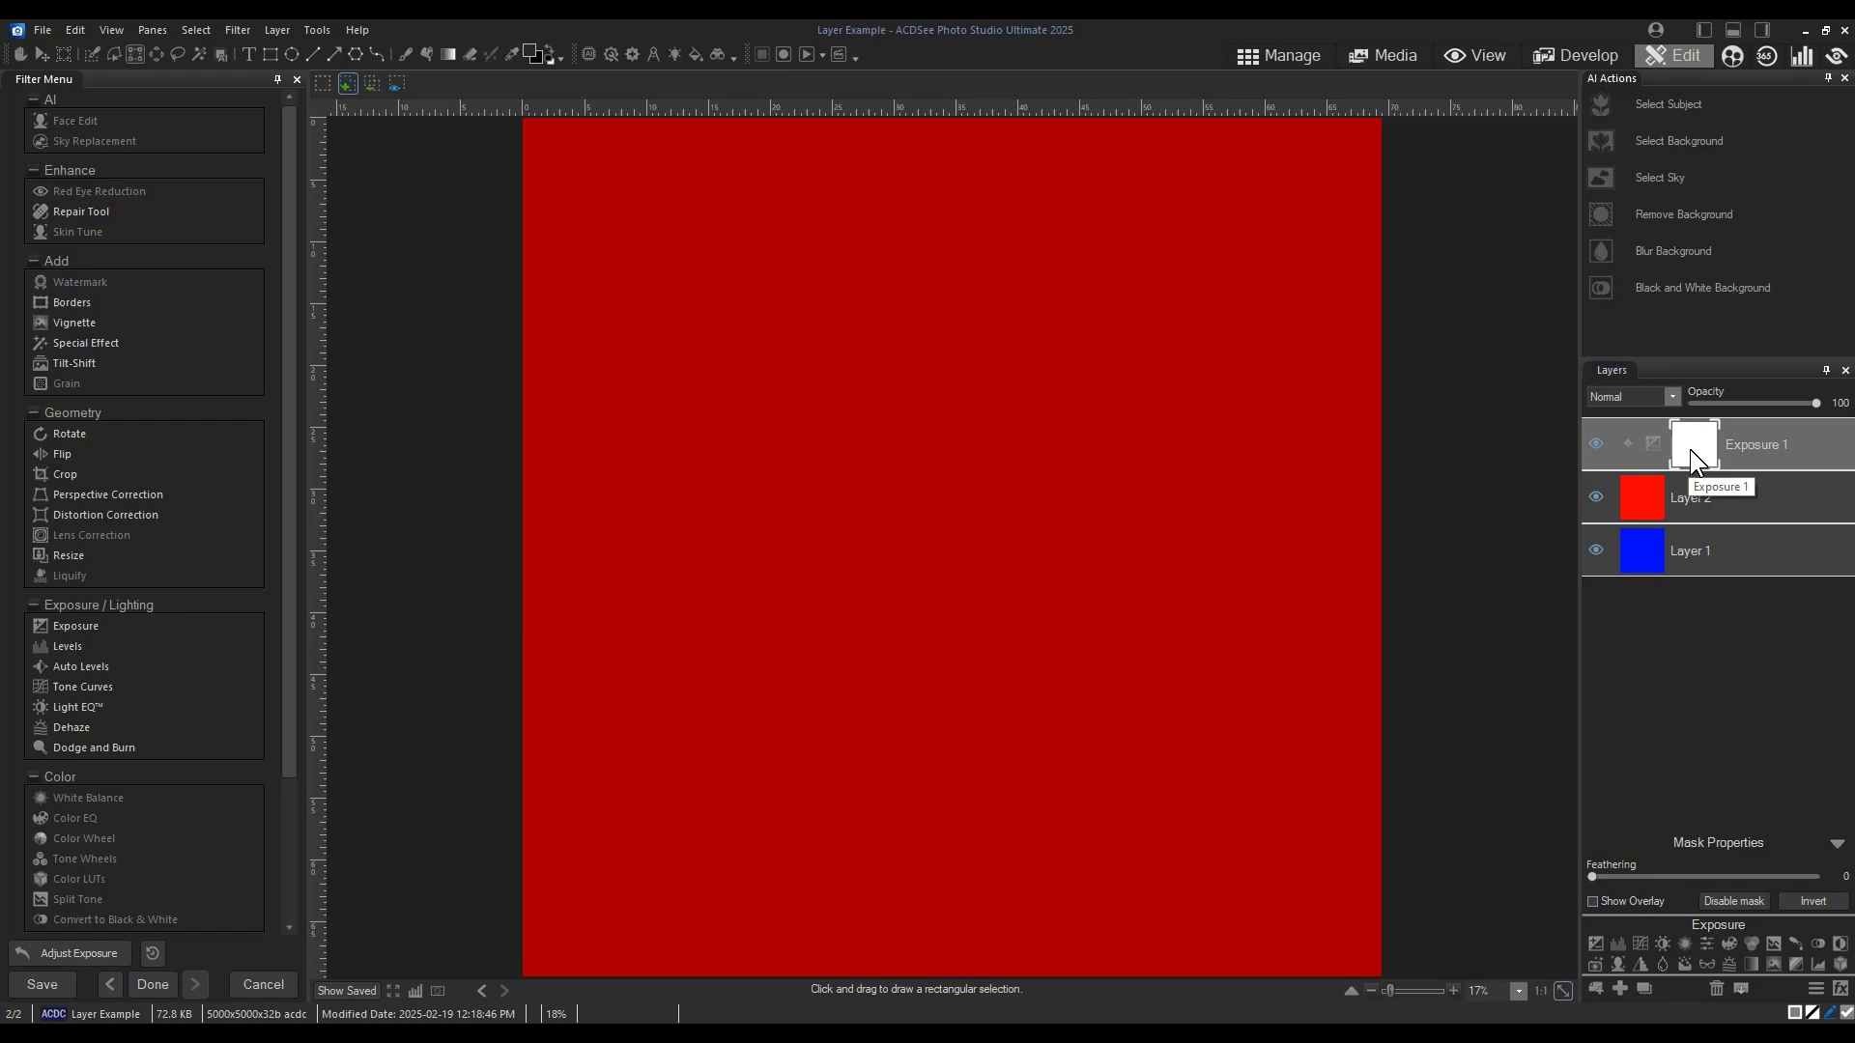
Toggle Invert on the Exposure 1 mask repeatedly, leaving the mask white.
{"action": "left_click", "coordinate": [1797, 900]}
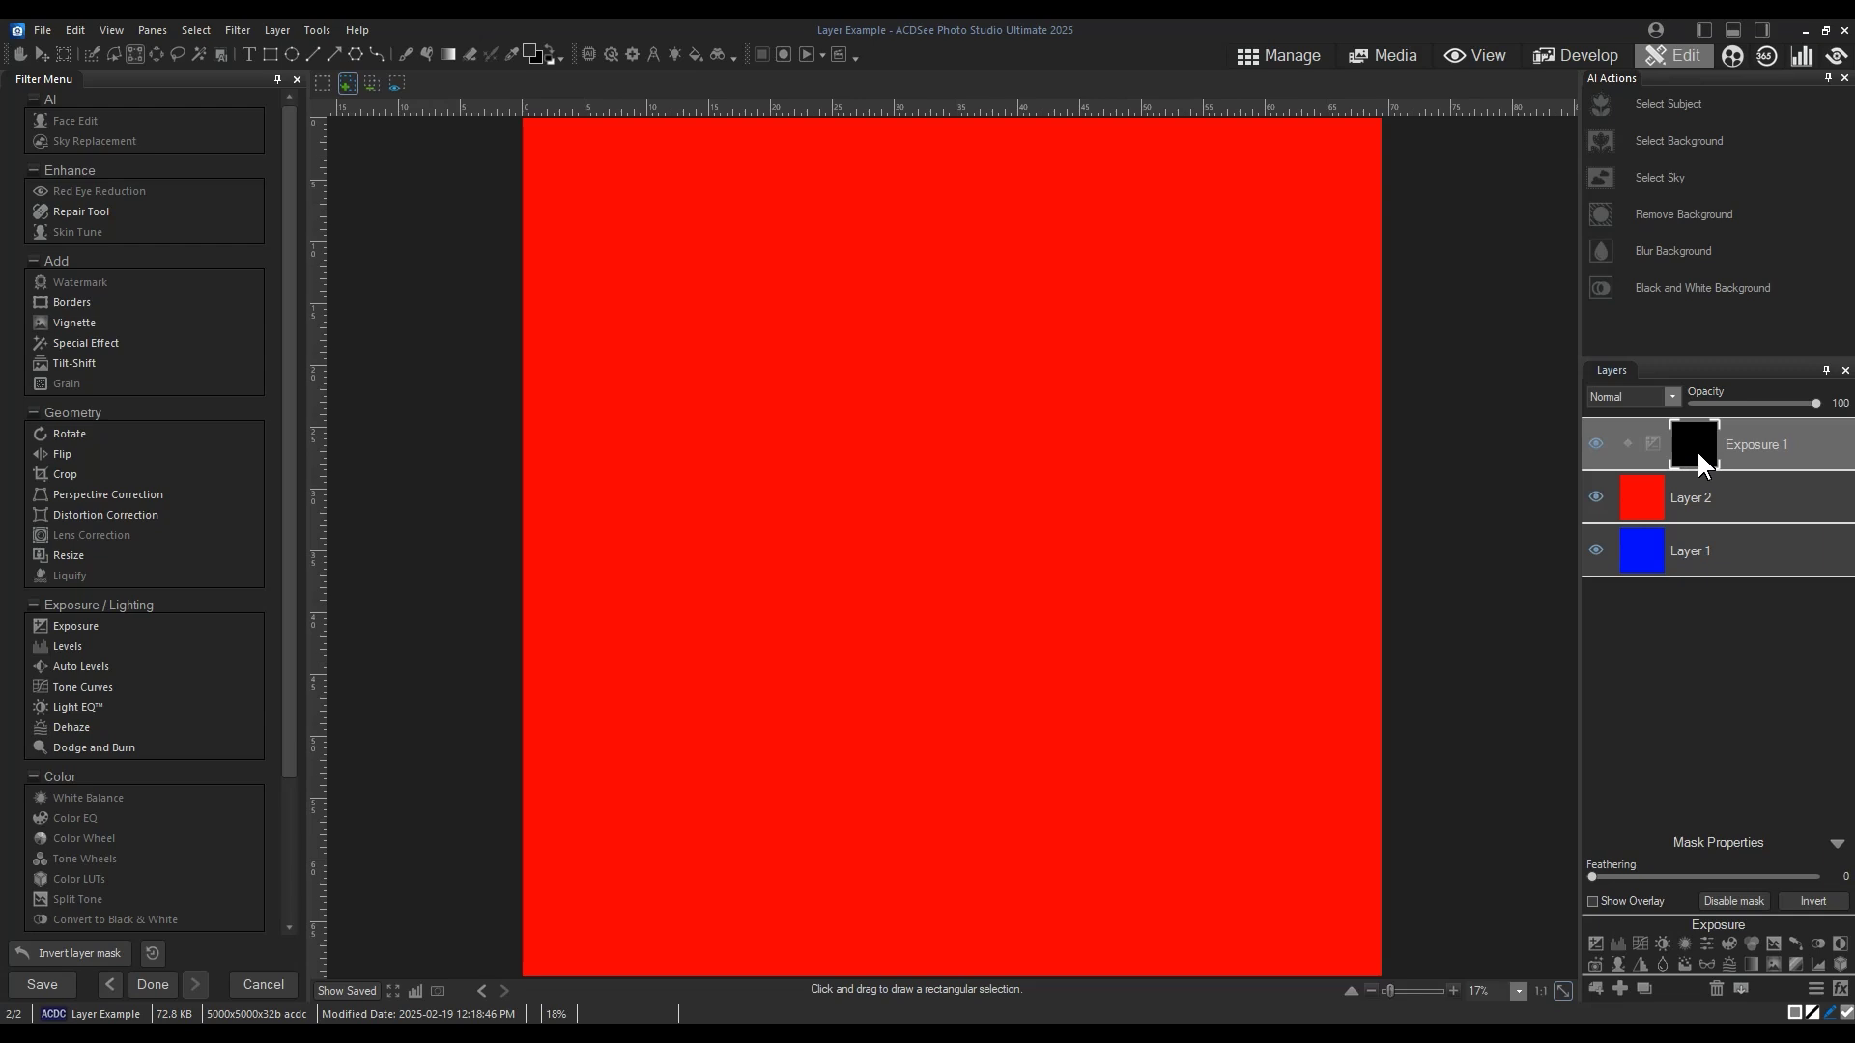
{"action": "left_click", "coordinate": [1797, 902]}
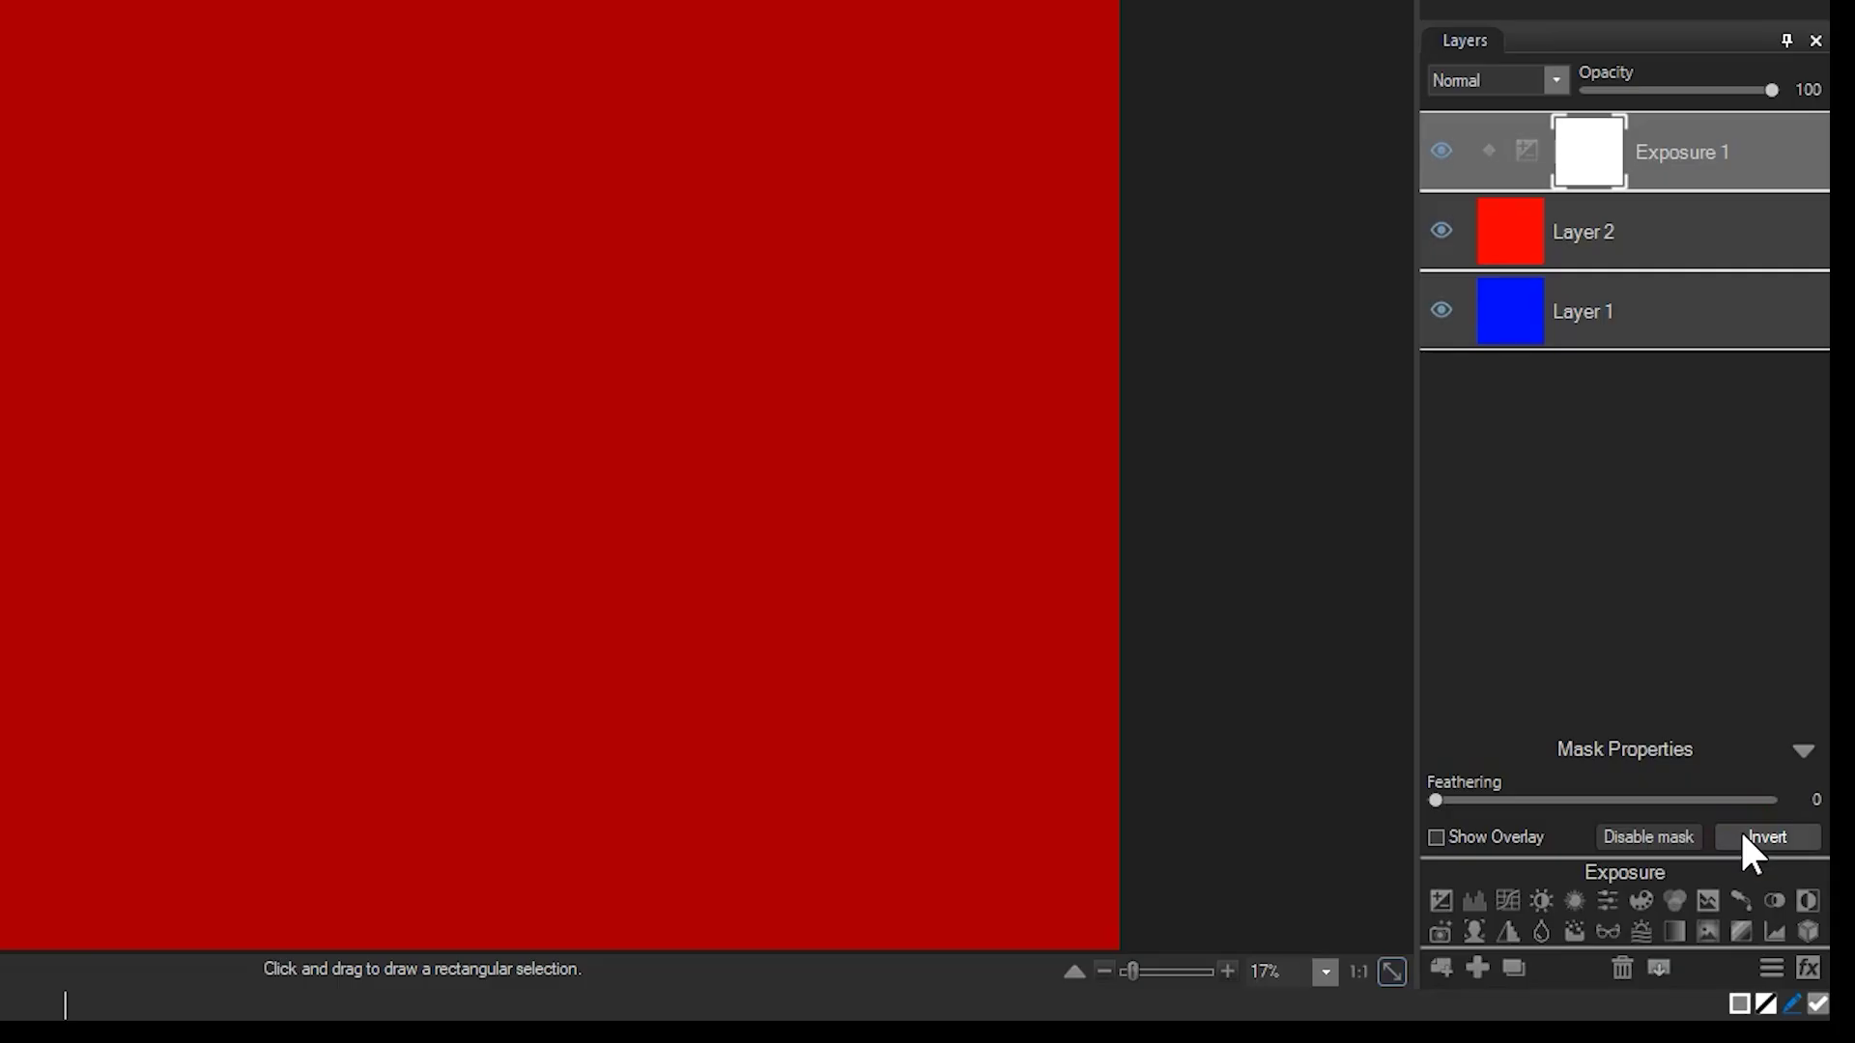
{"action": "left_click", "coordinate": [1795, 898]}
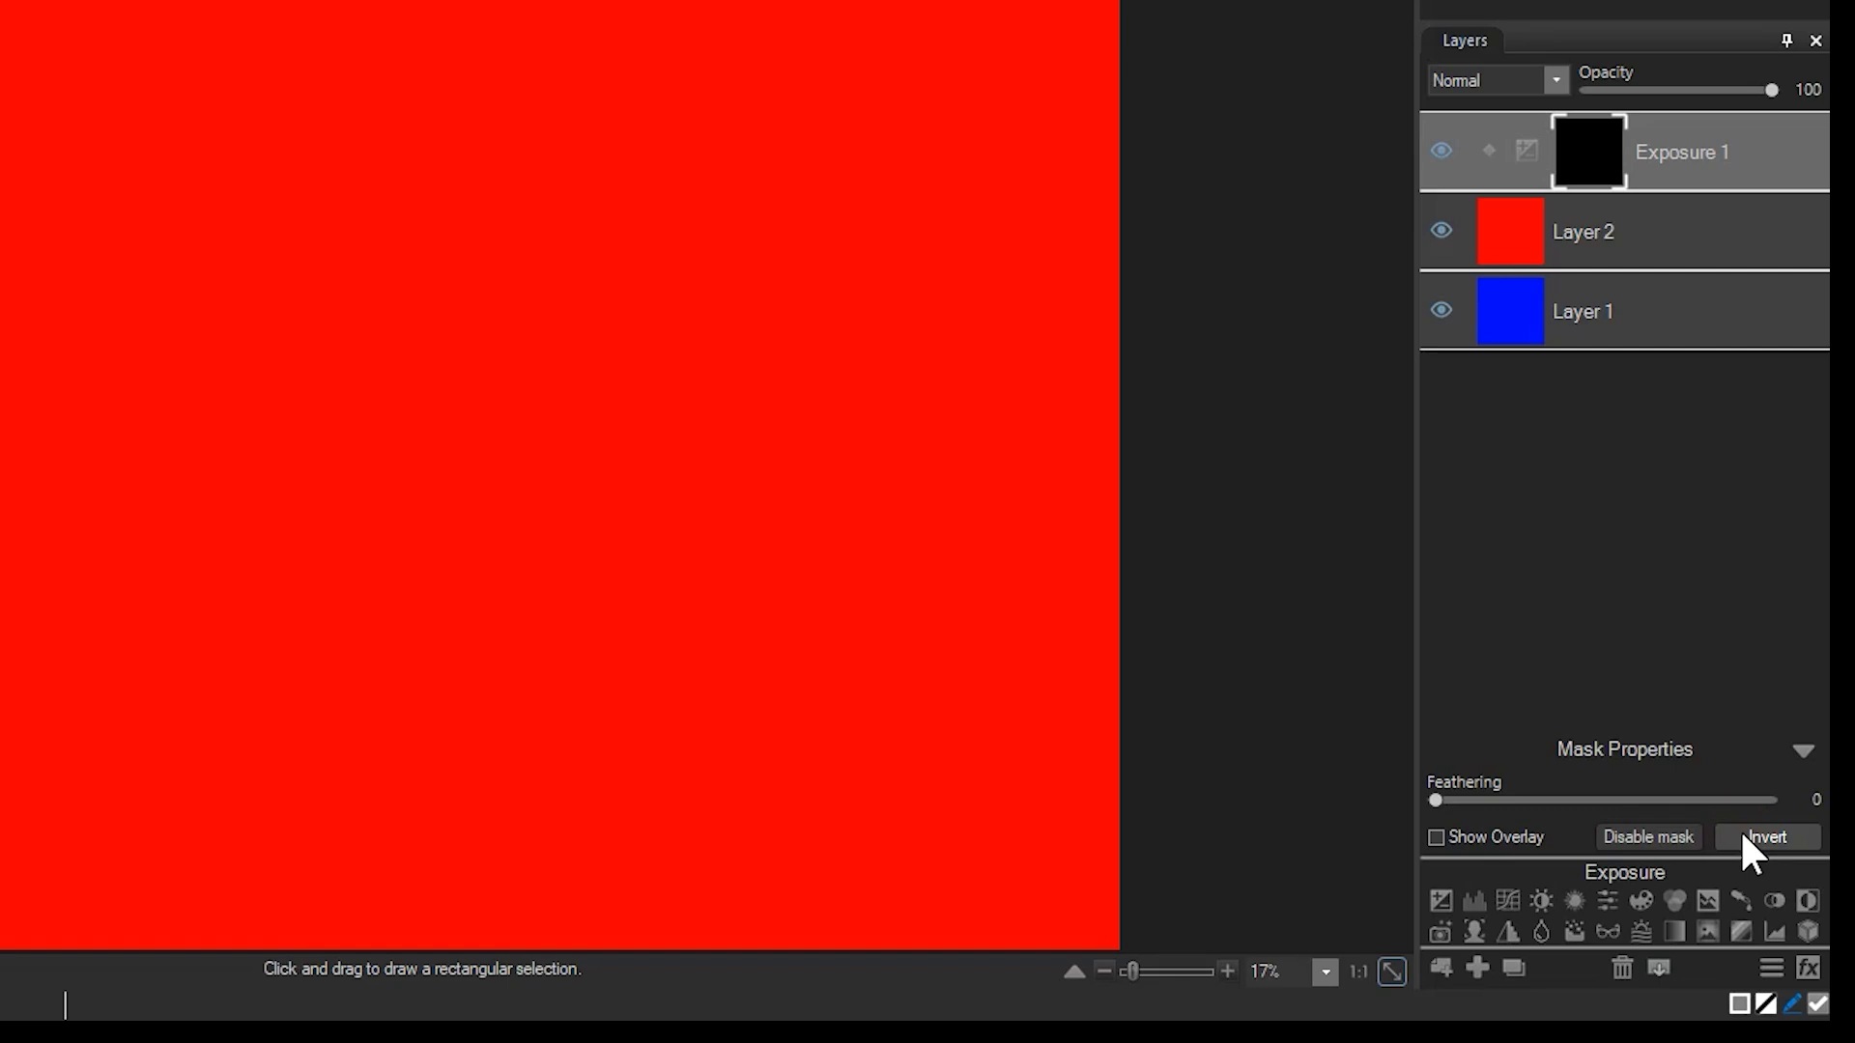
{"action": "left_click", "coordinate": [1750, 839]}
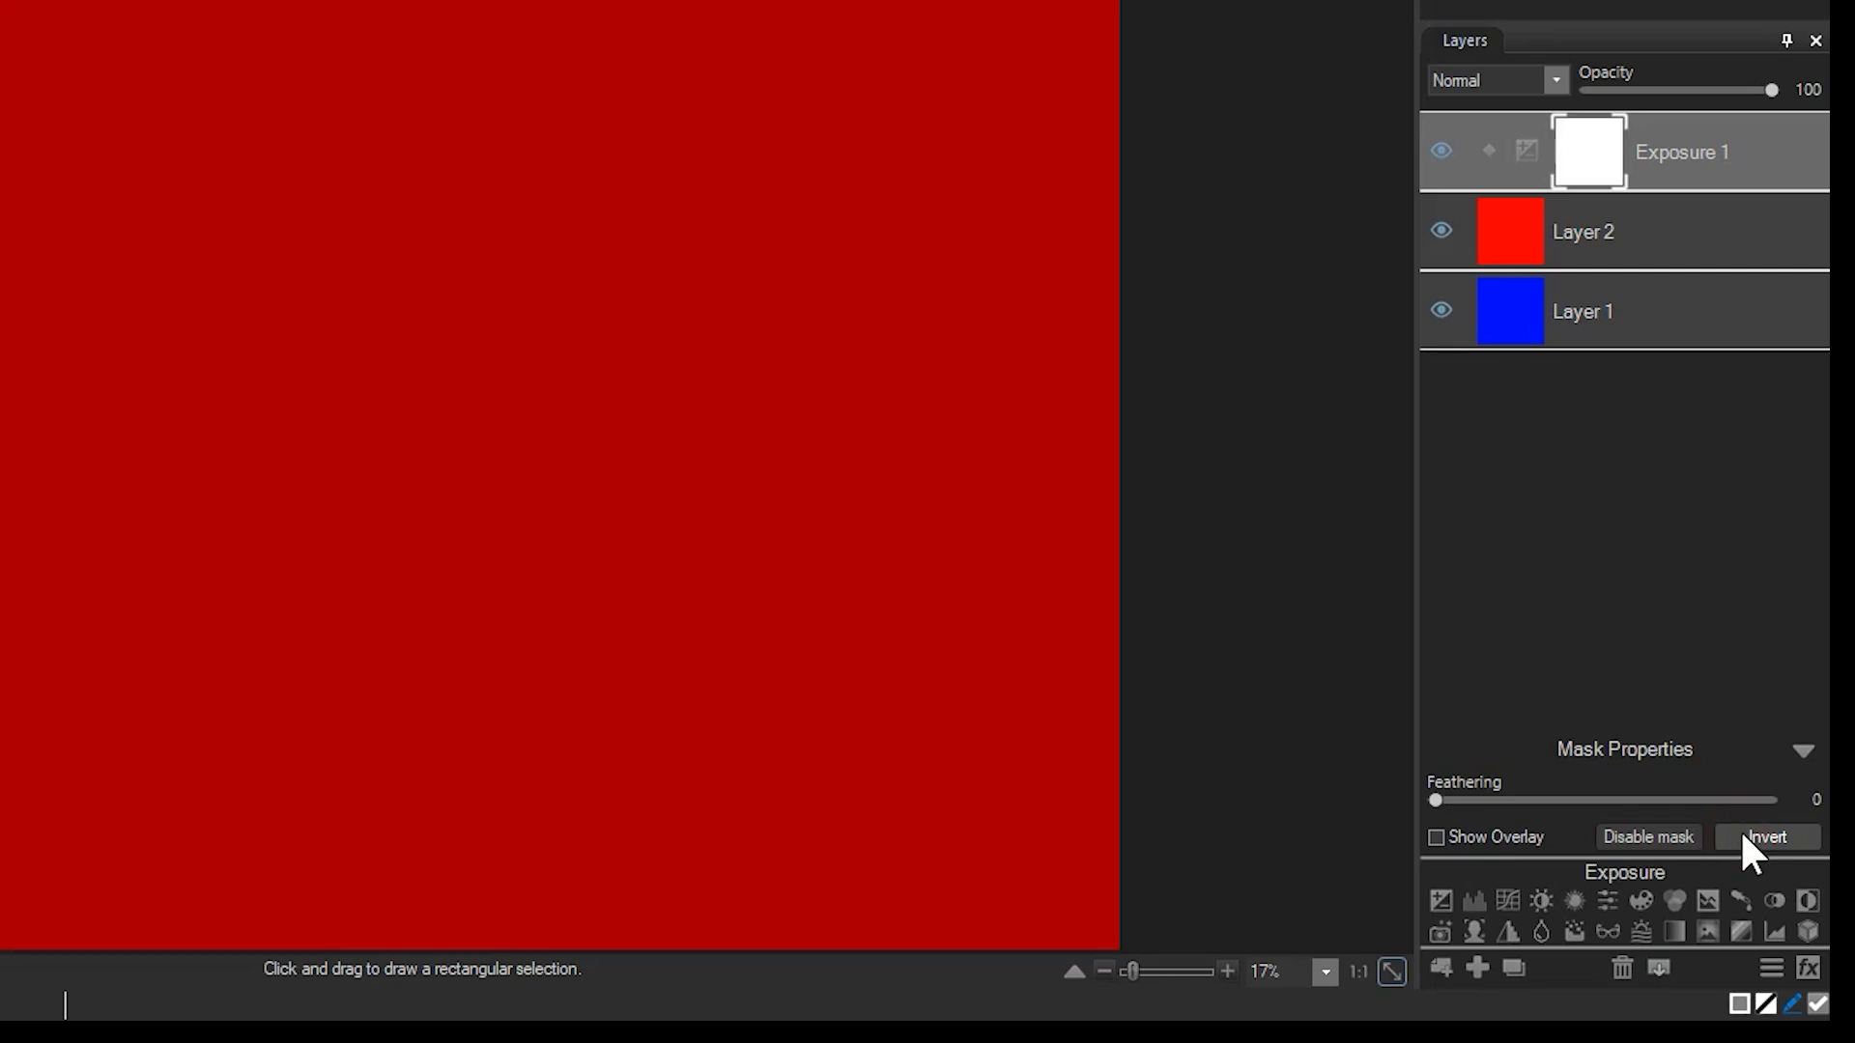
{"action": "left_click", "coordinate": [1751, 838]}
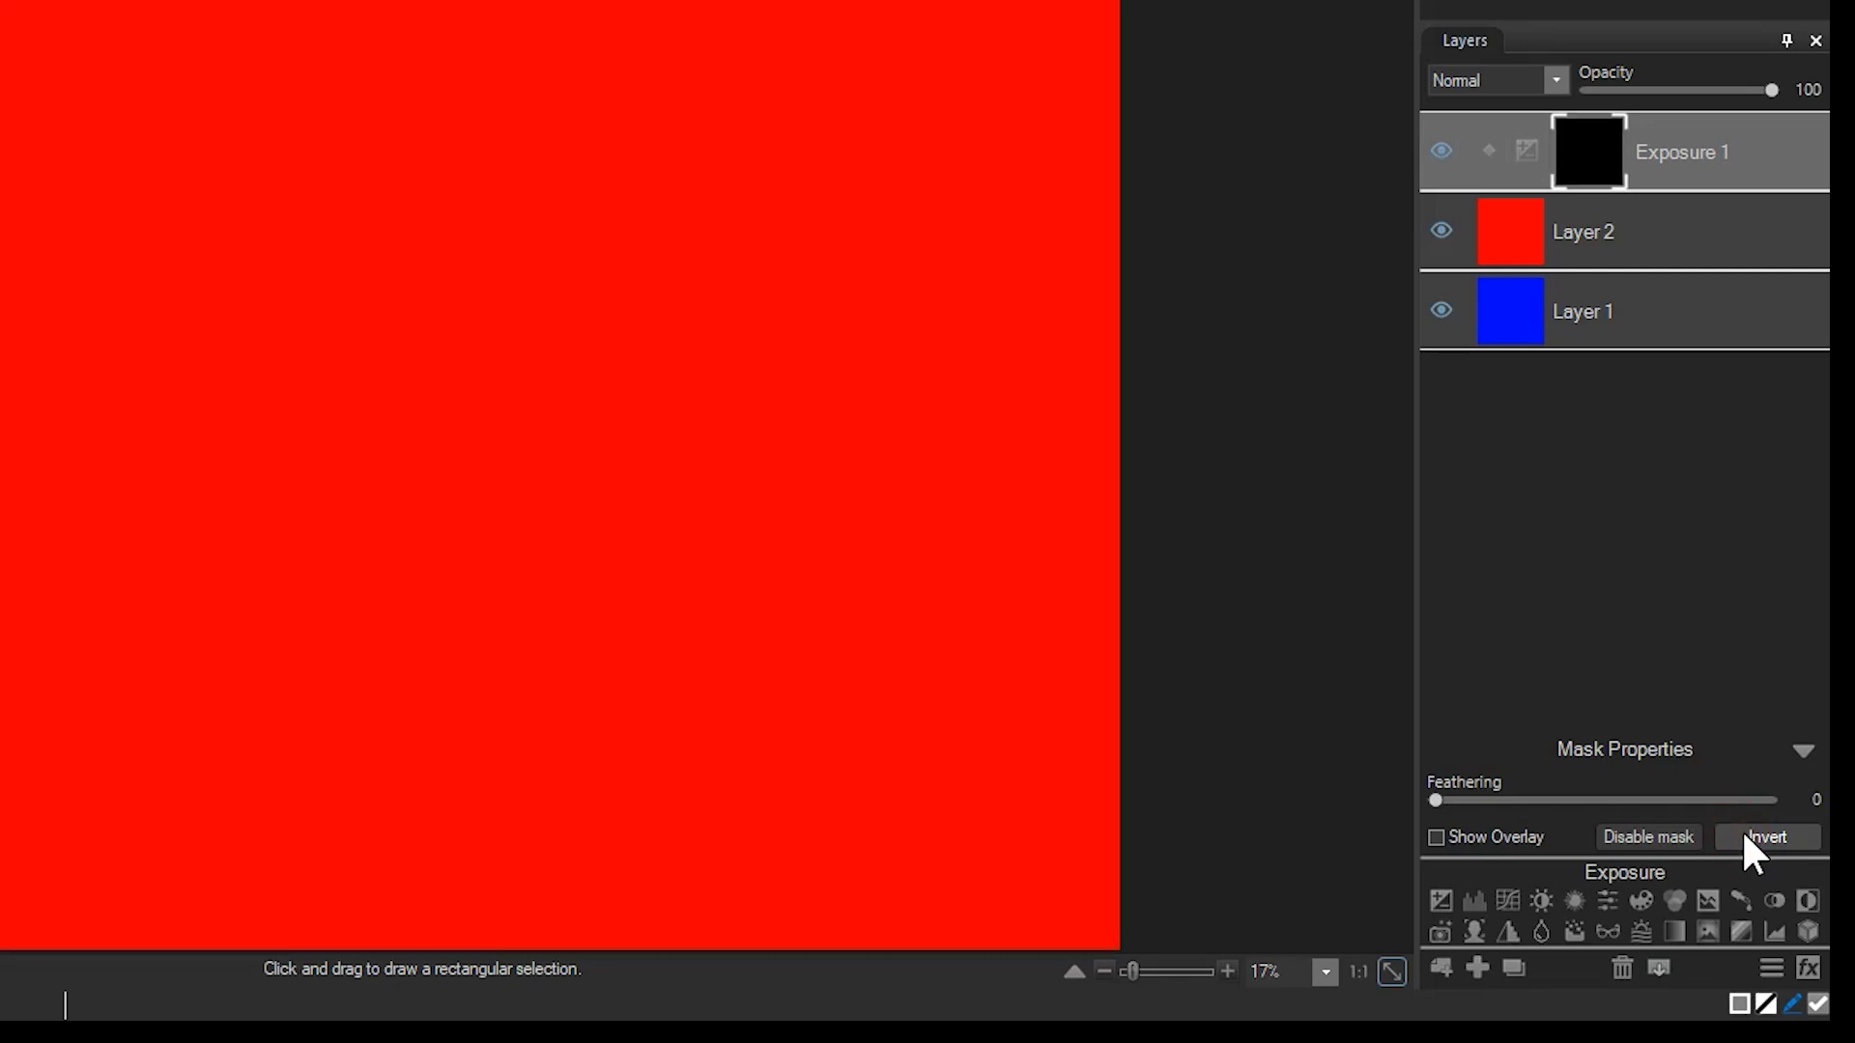
{"action": "left_click", "coordinate": [1744, 836]}
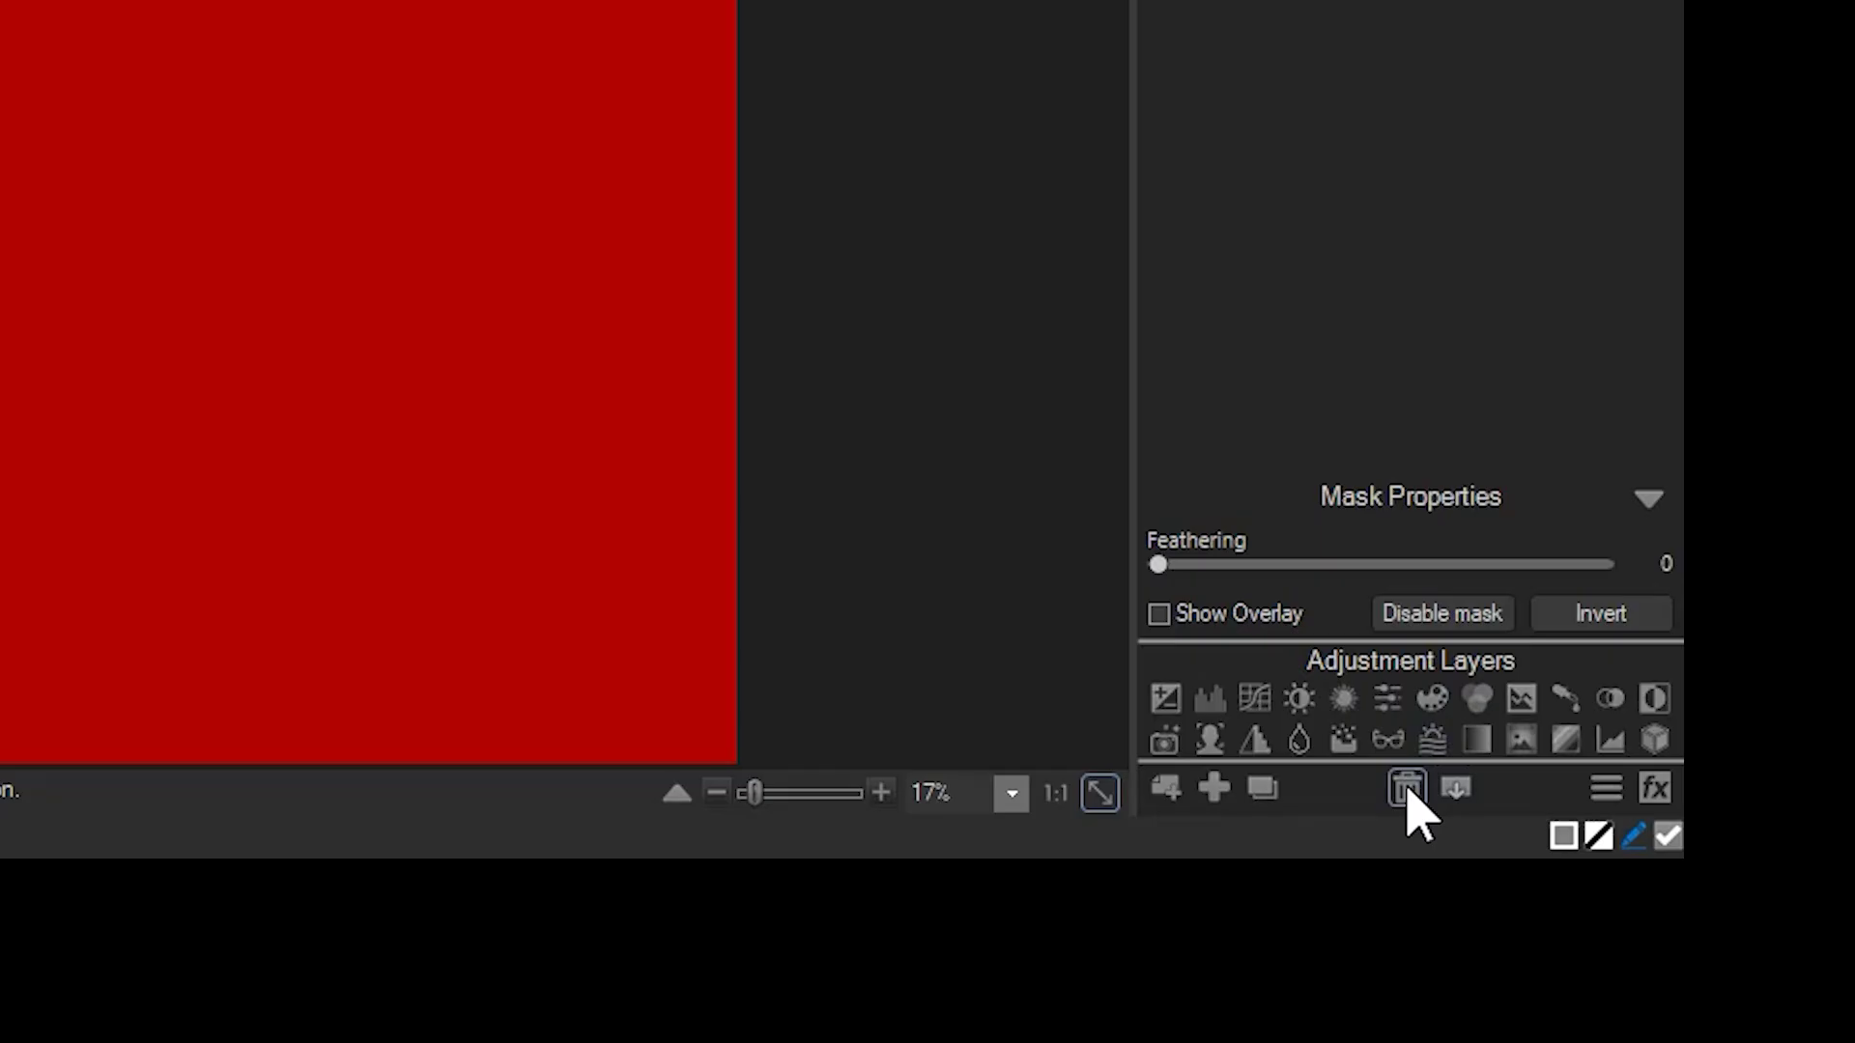
Delete the Exposure 1 layer and switch to the Rectangular Selection tool.
{"action": "left_click", "coordinate": [1717, 985]}
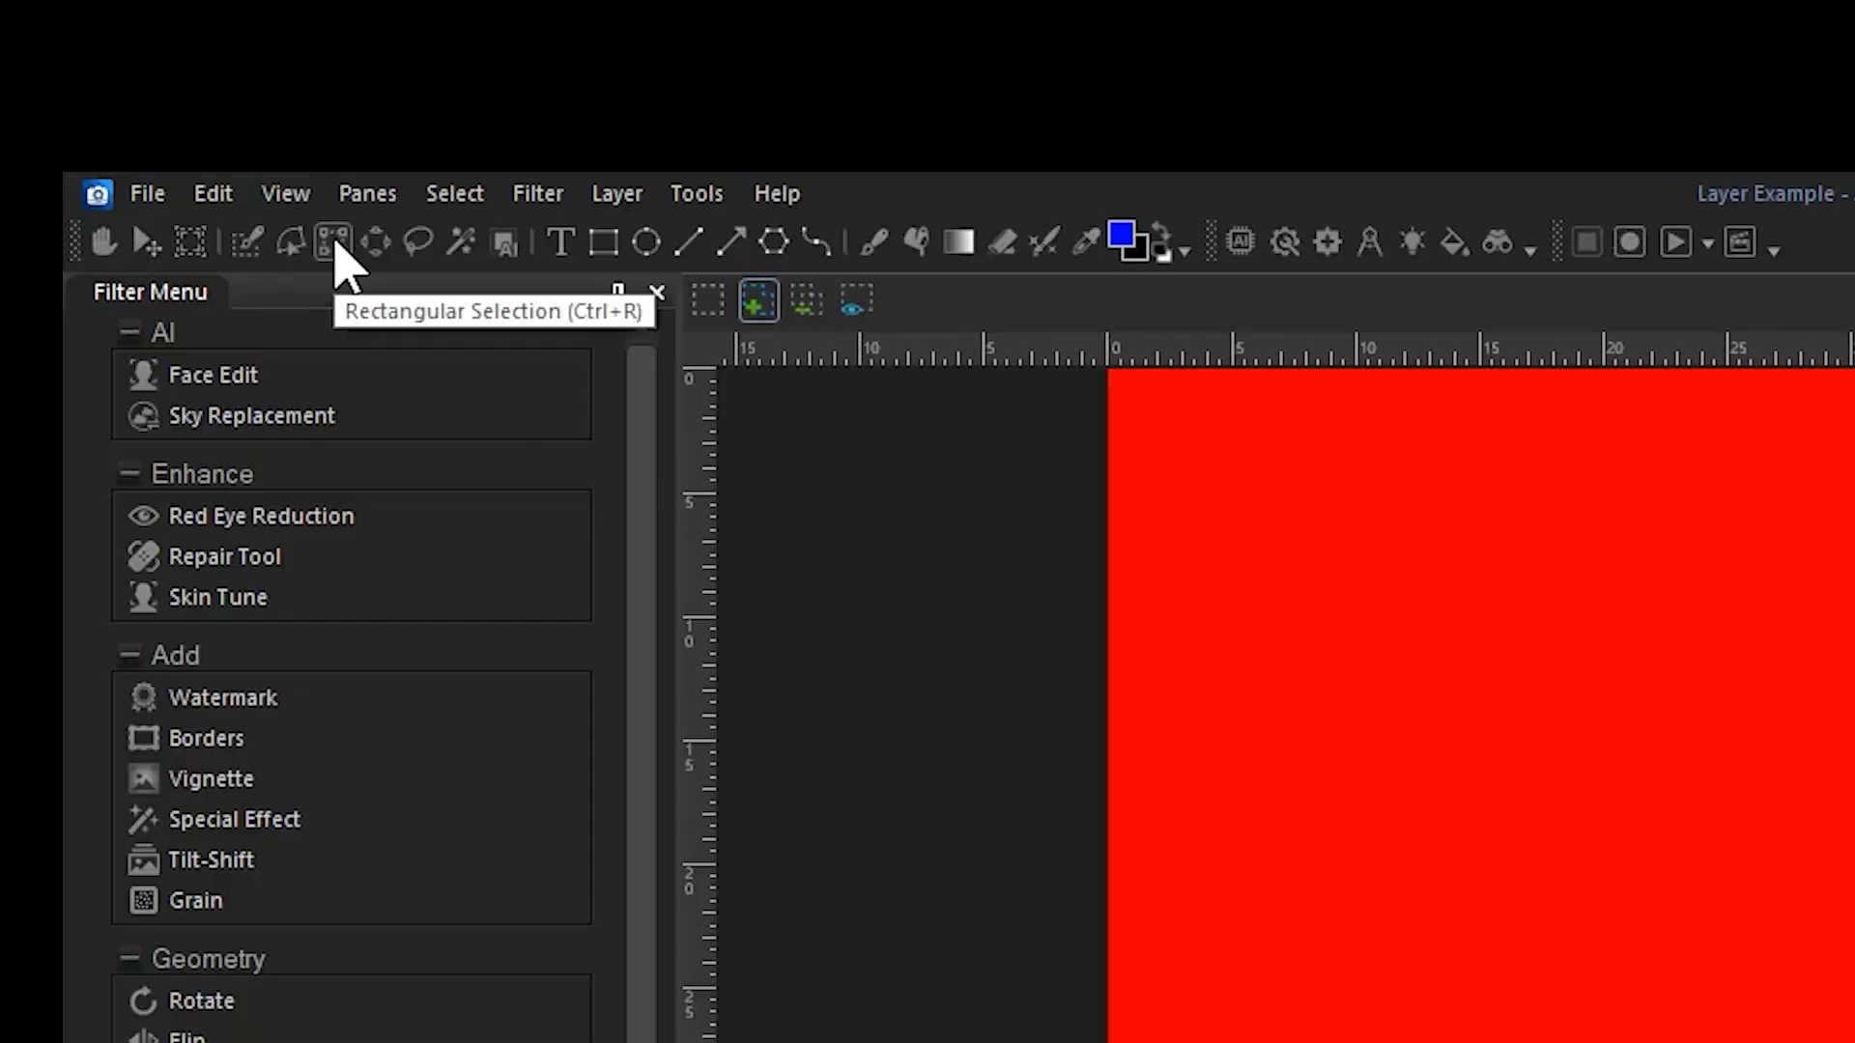
{"action": "left_click", "coordinate": [334, 244]}
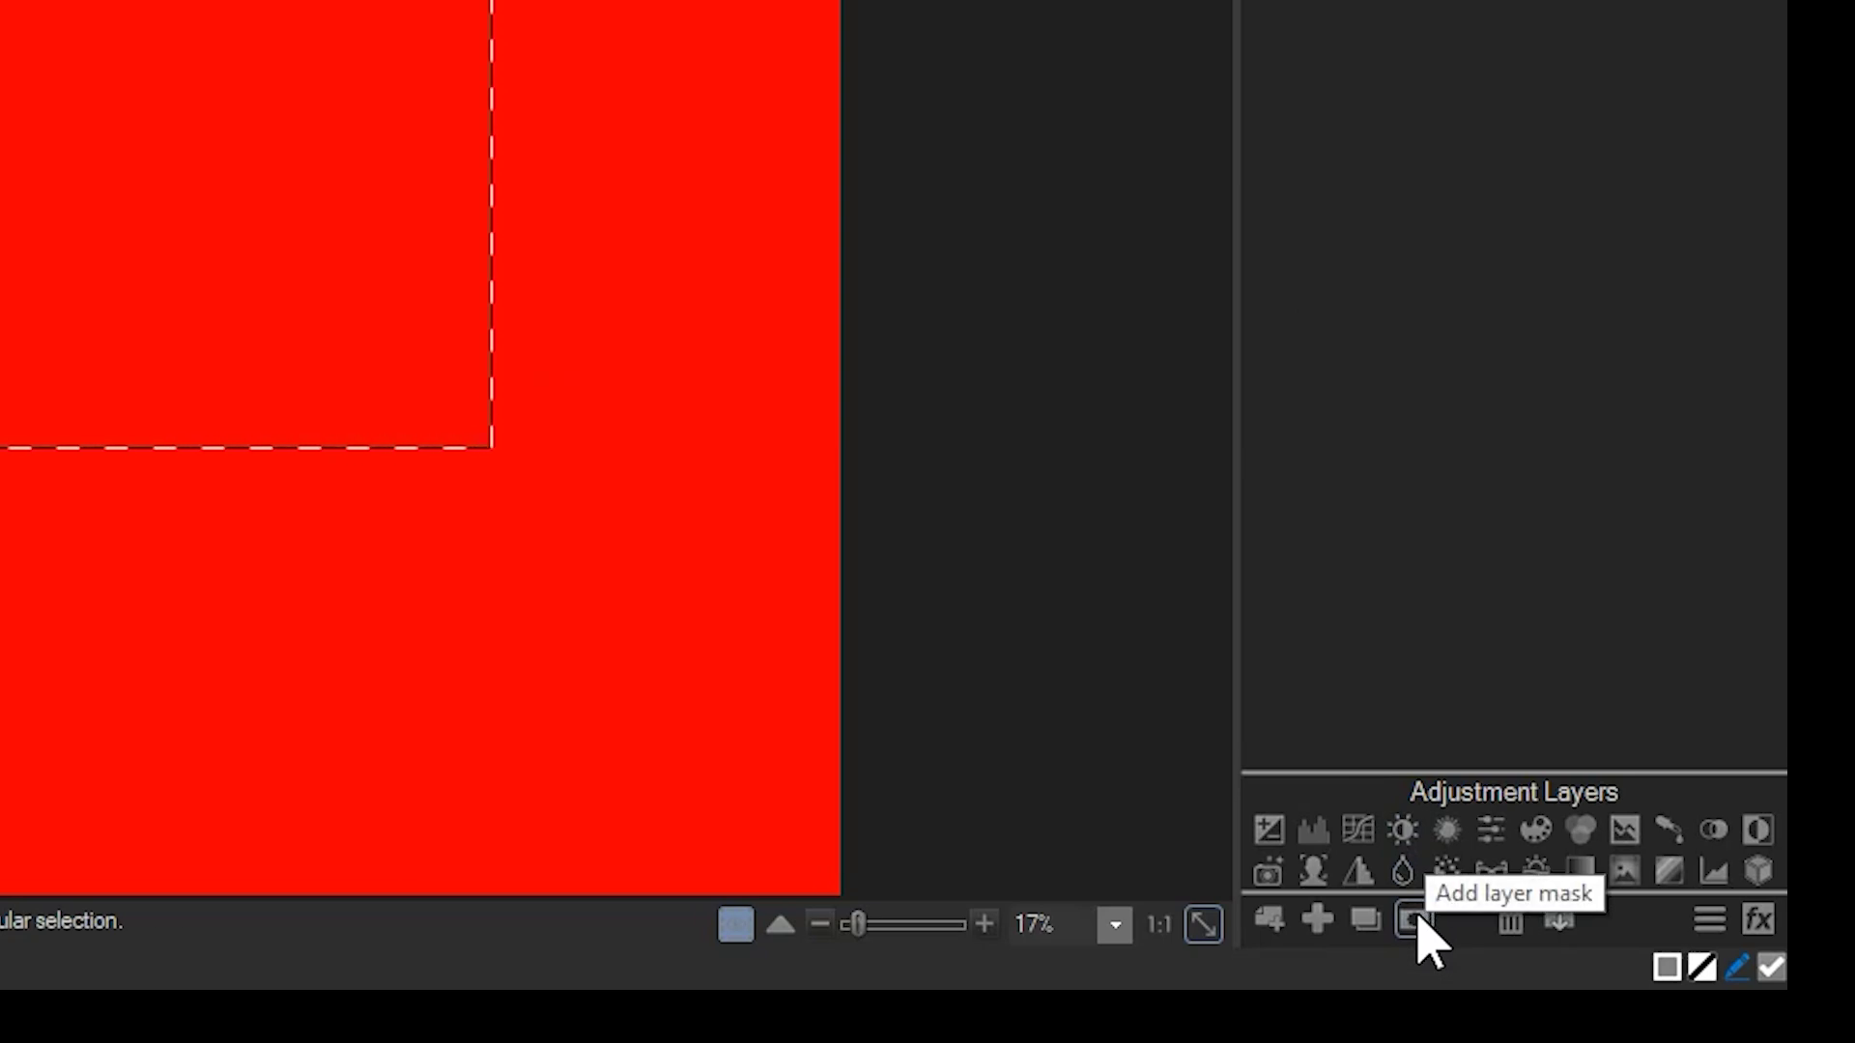
Mask Layer 2 to the square selection, deselect, then select blue Layer 1.
{"action": "left_click", "coordinate": [1416, 918]}
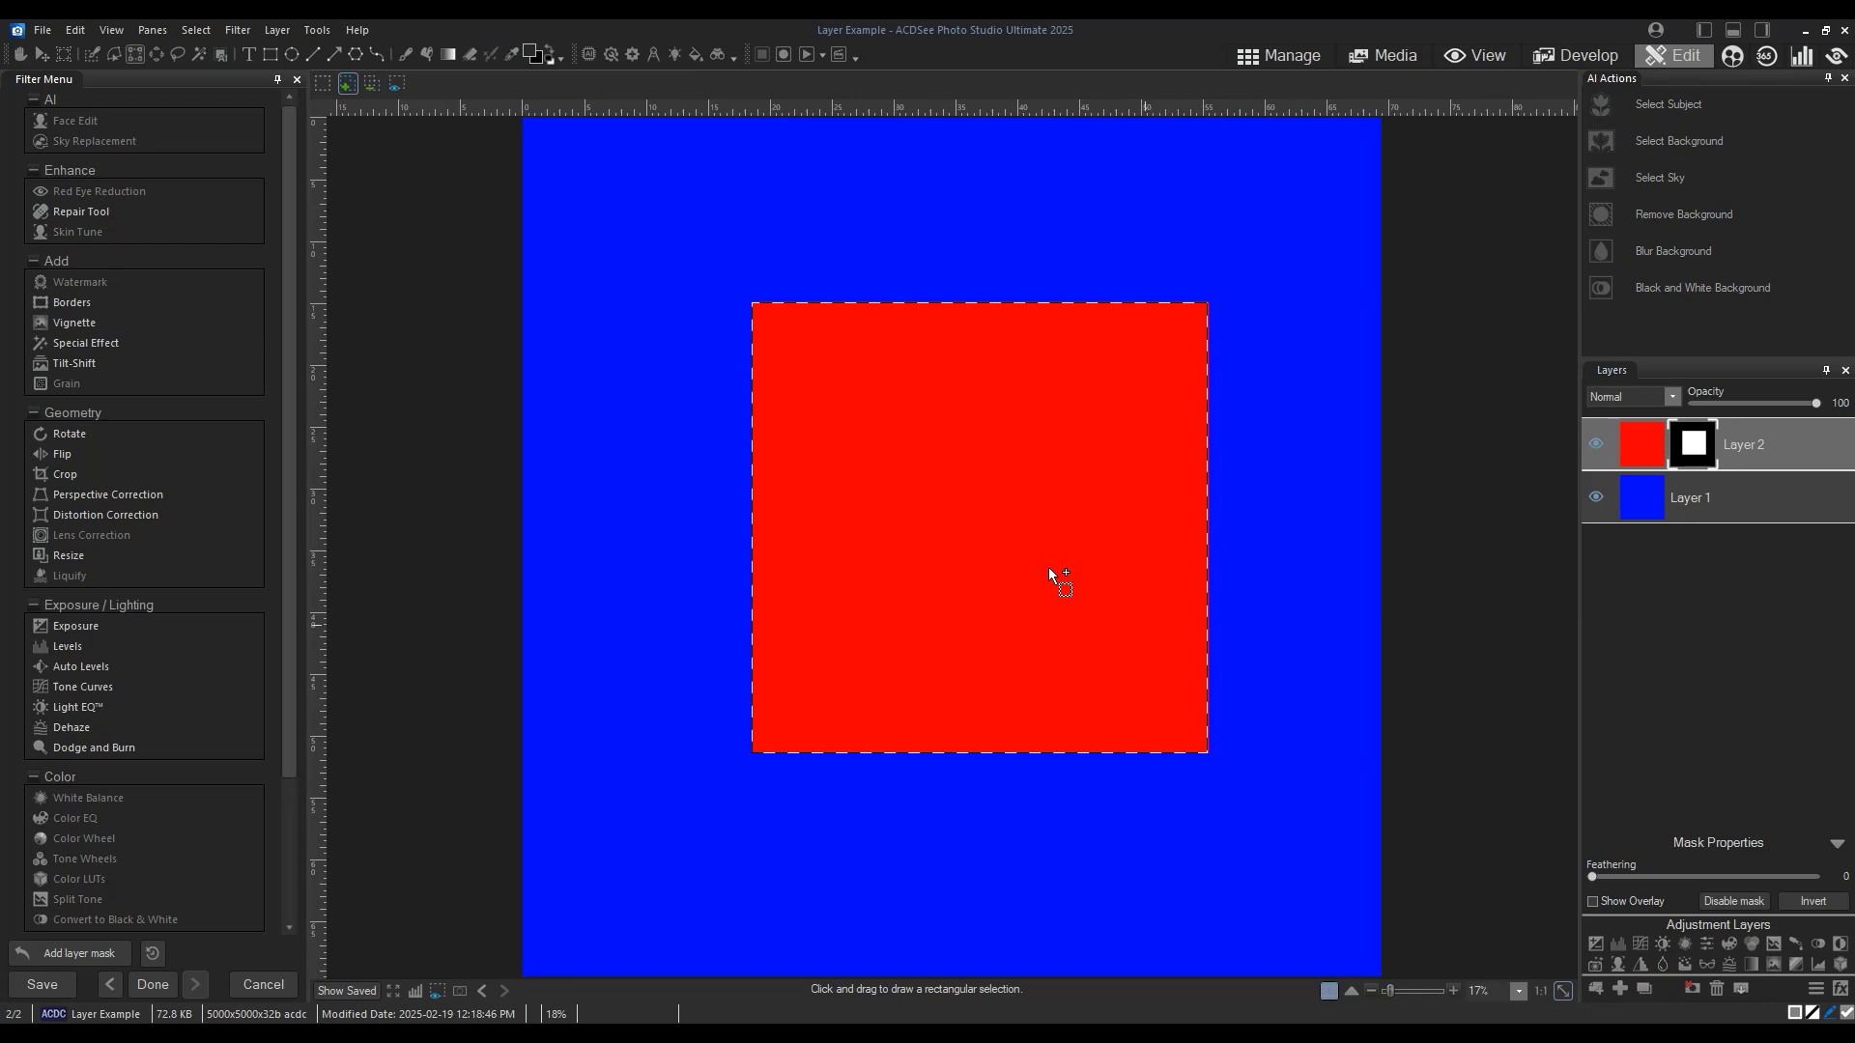
{"action": "left_click", "coordinate": [197, 30]}
{"action": "left_click", "coordinate": [215, 73]}
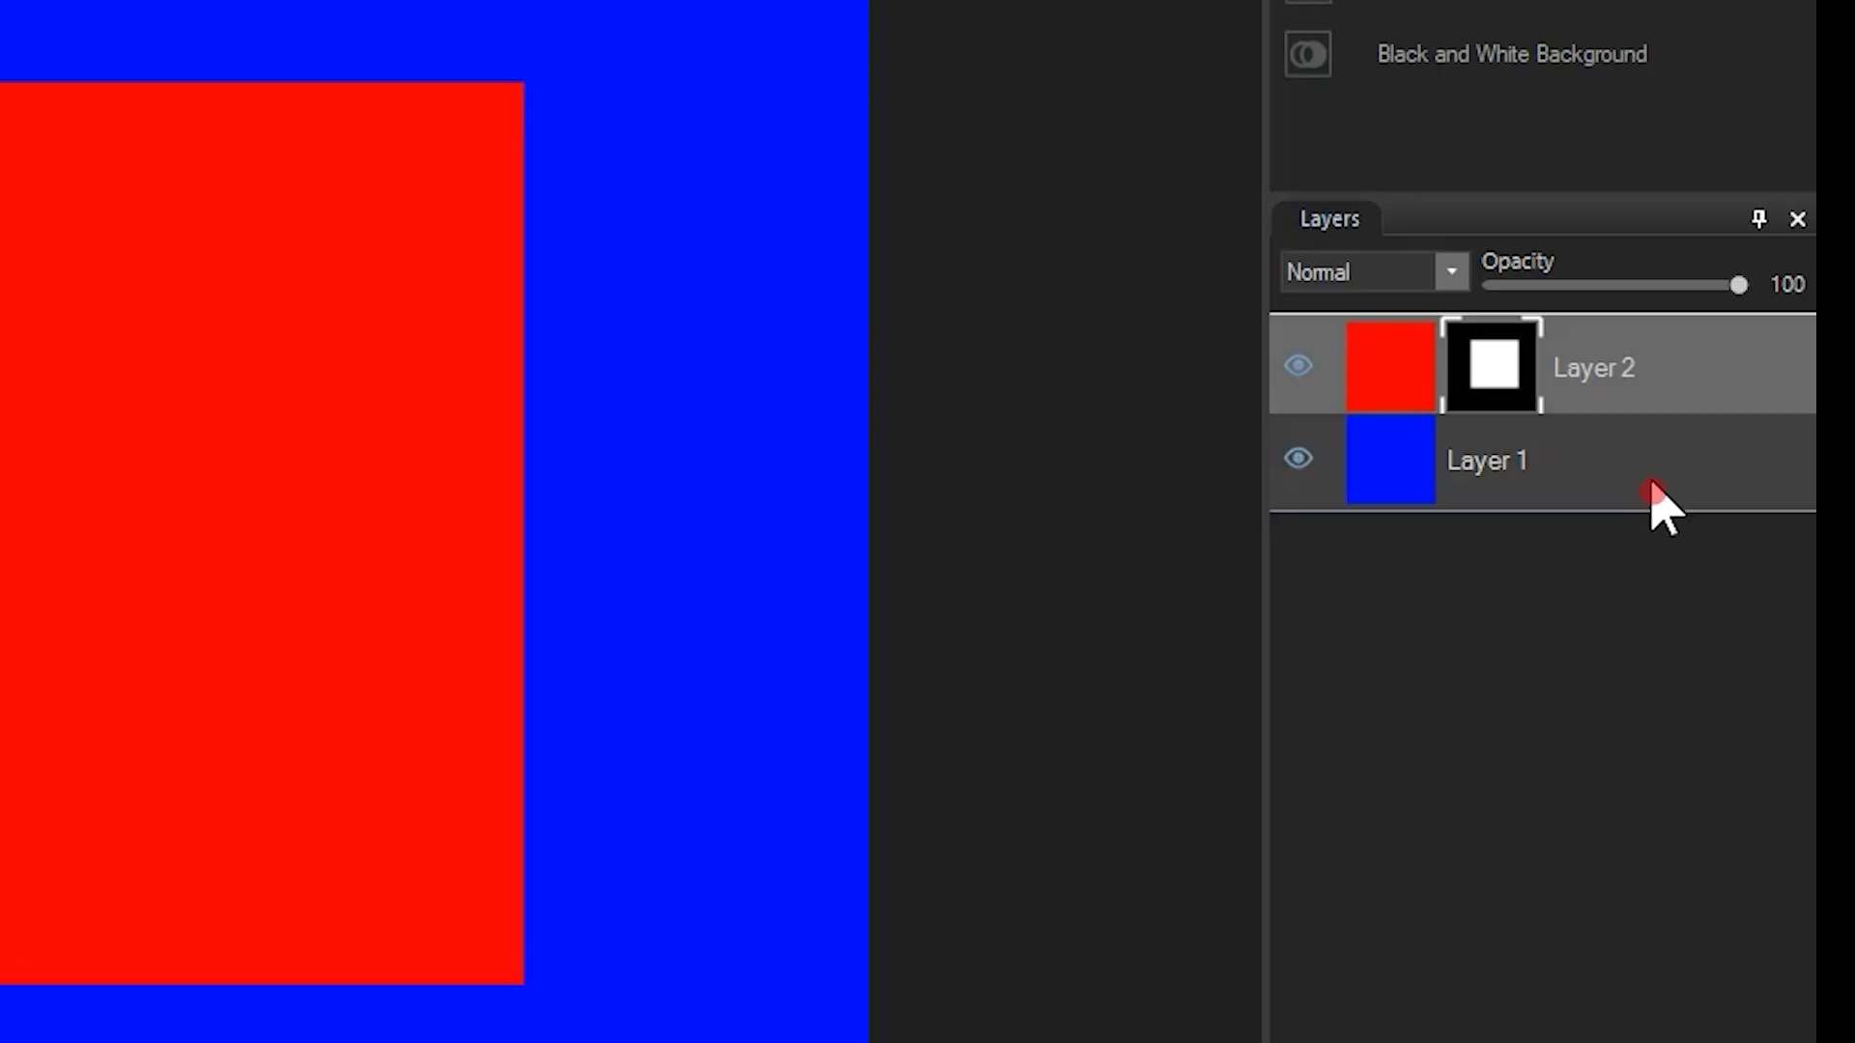
{"action": "left_click_drag", "start_coordinate": [1772, 510], "coordinate": [1778, 498]}
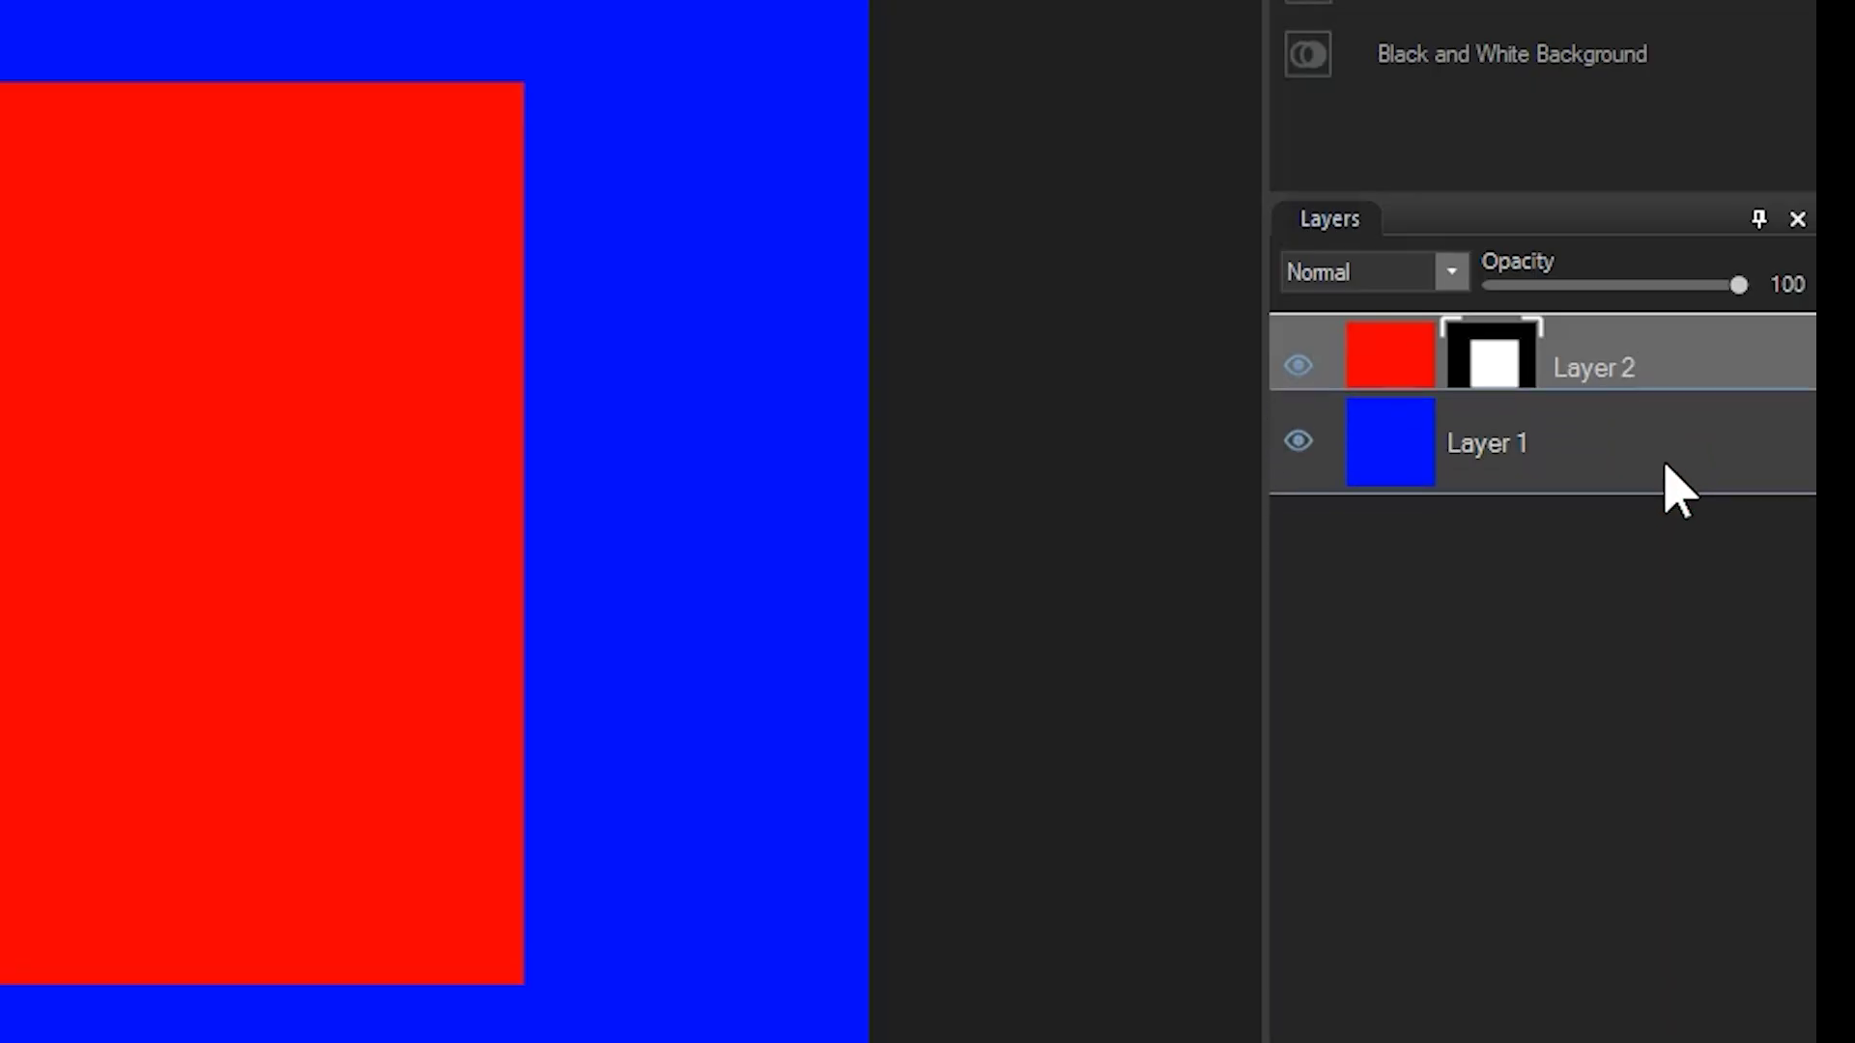
{"action": "left_click", "coordinate": [1668, 499]}
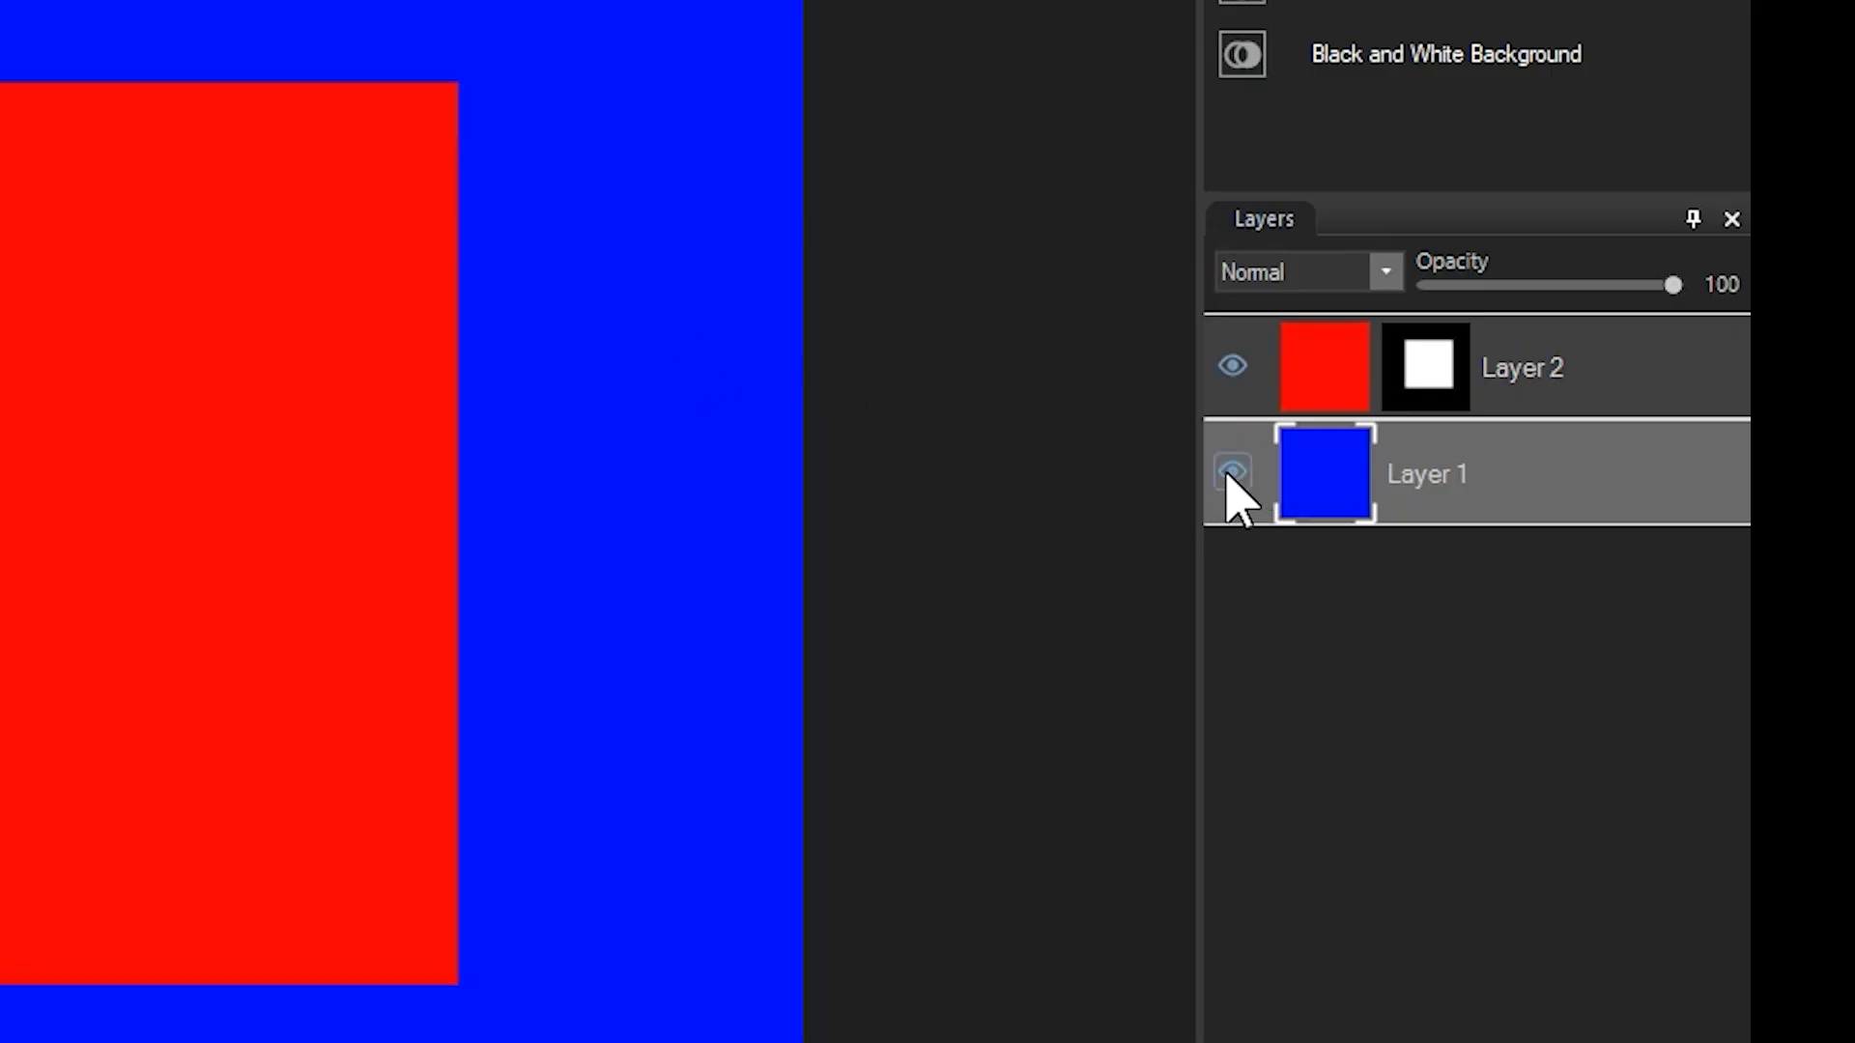
{"action": "left_click", "coordinate": [1232, 473]}
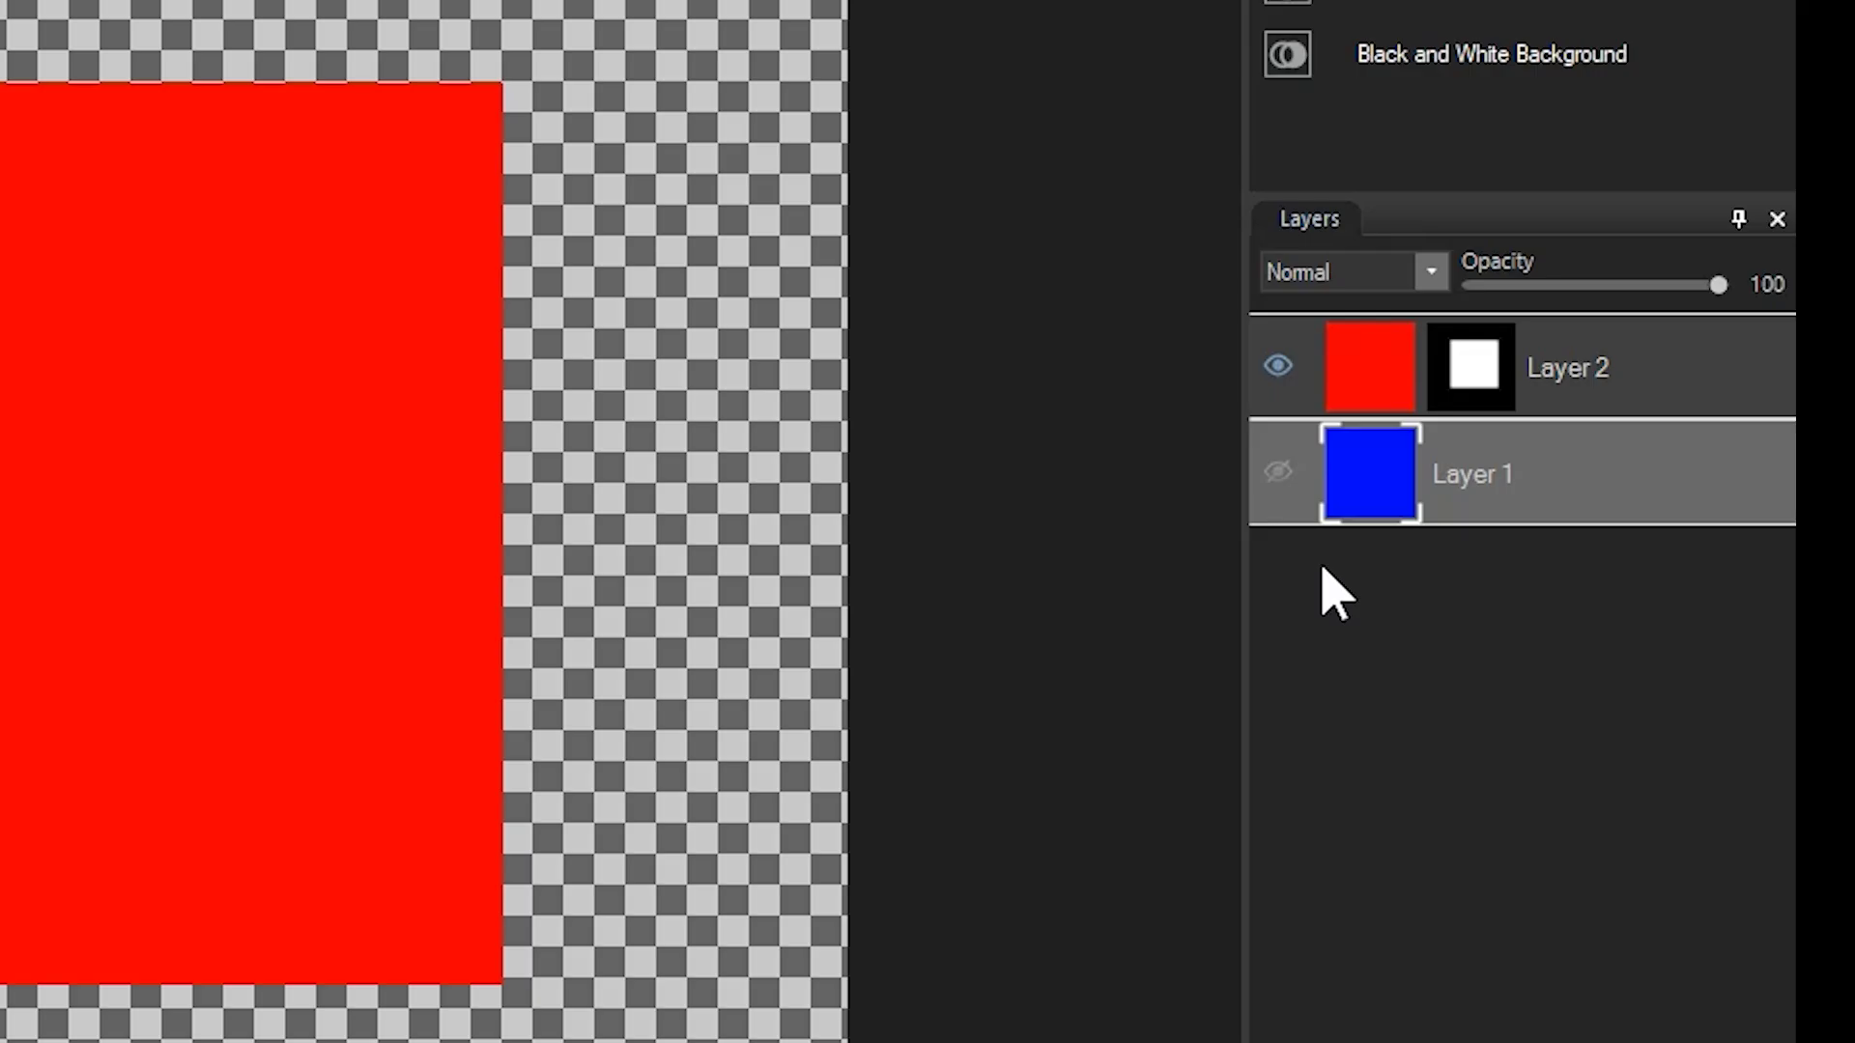
{"action": "left_click", "coordinate": [1278, 471]}
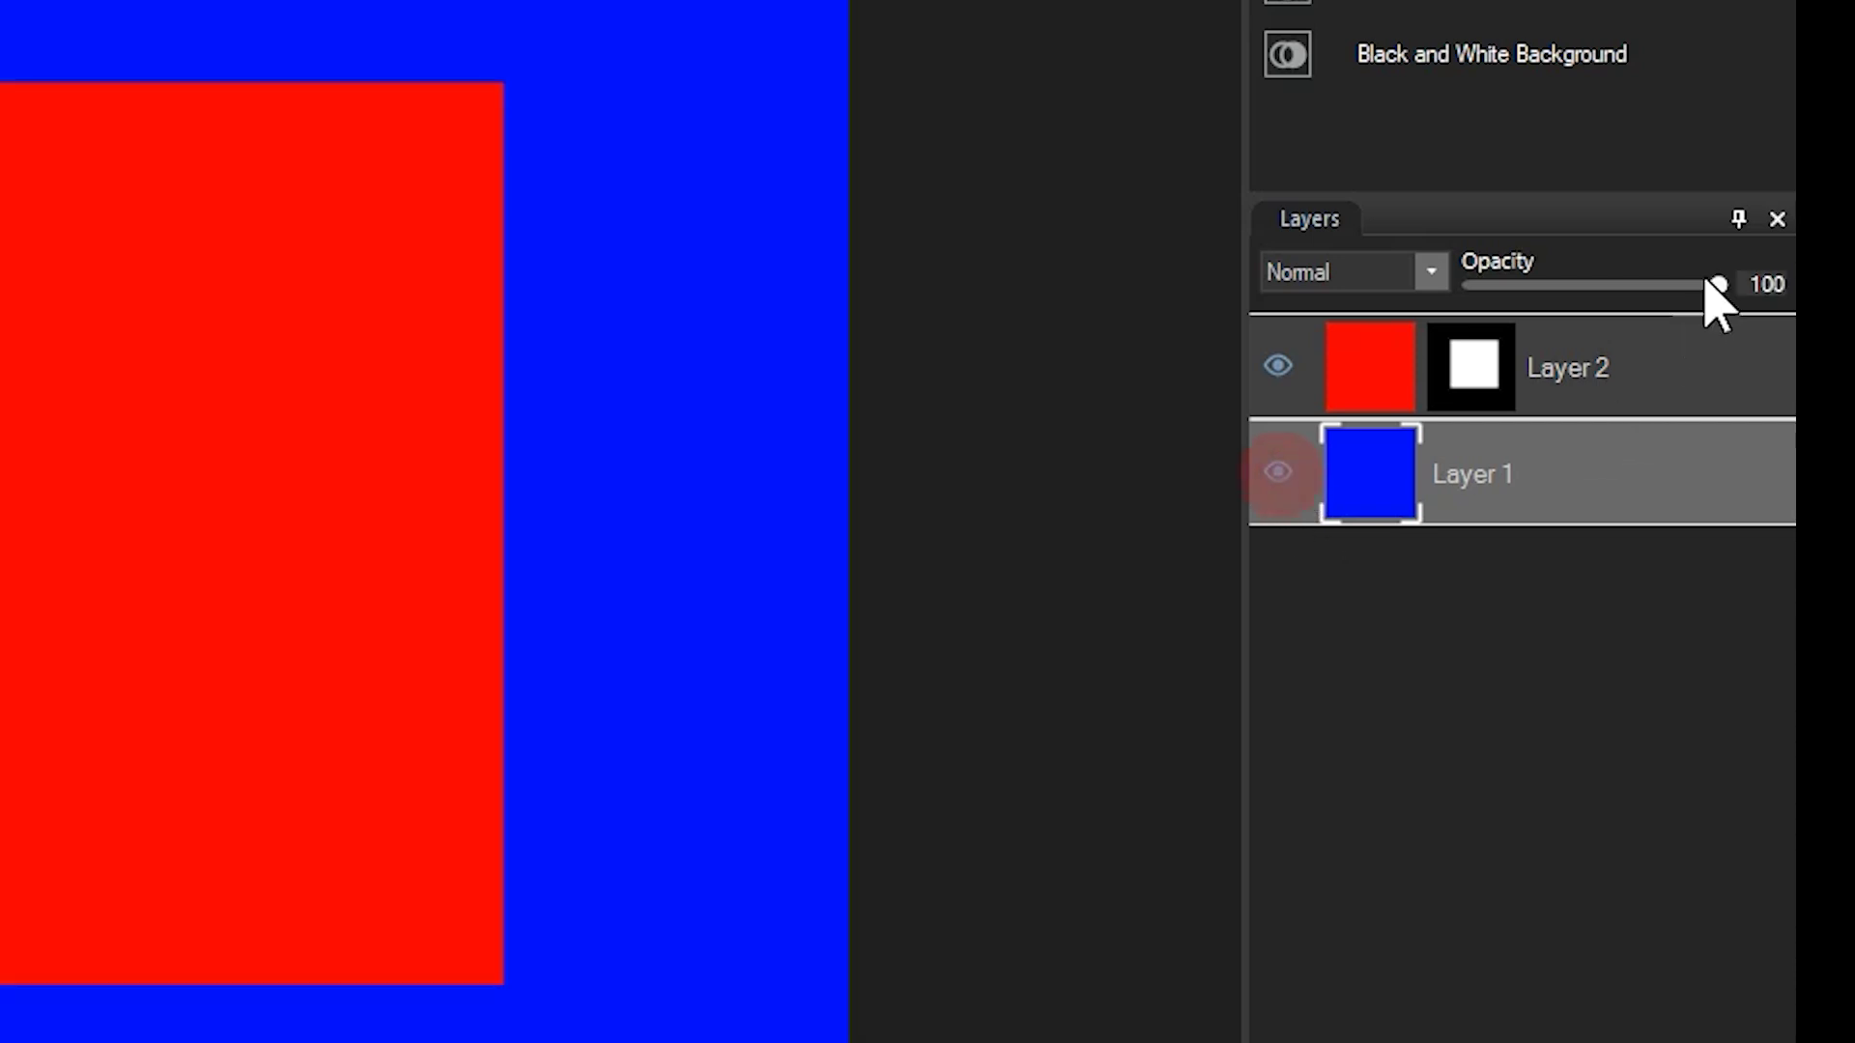
{"action": "left_click_drag", "start_coordinate": [1718, 284], "coordinate": [1433, 312]}
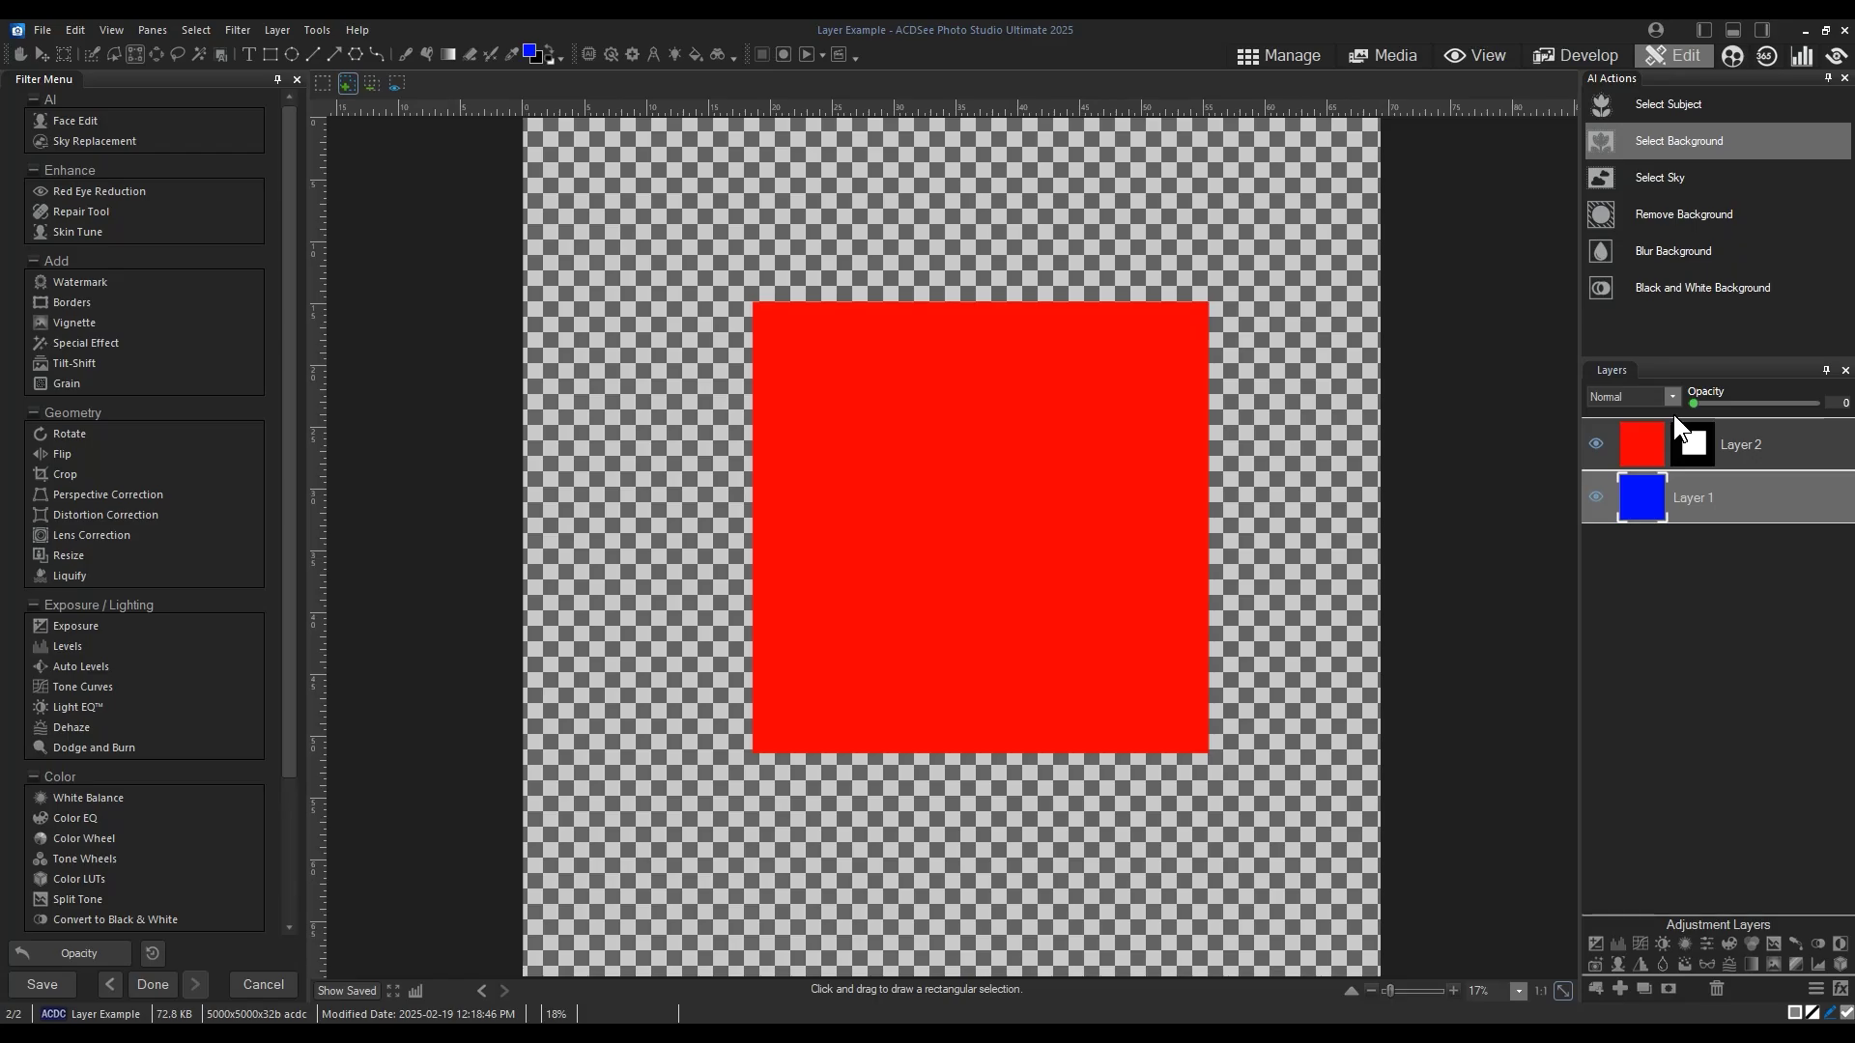
Restore Layer 1's full opacity, then invert Layer 2's mask for a blue square on red.
{"action": "key", "text": "ctrl+z"}
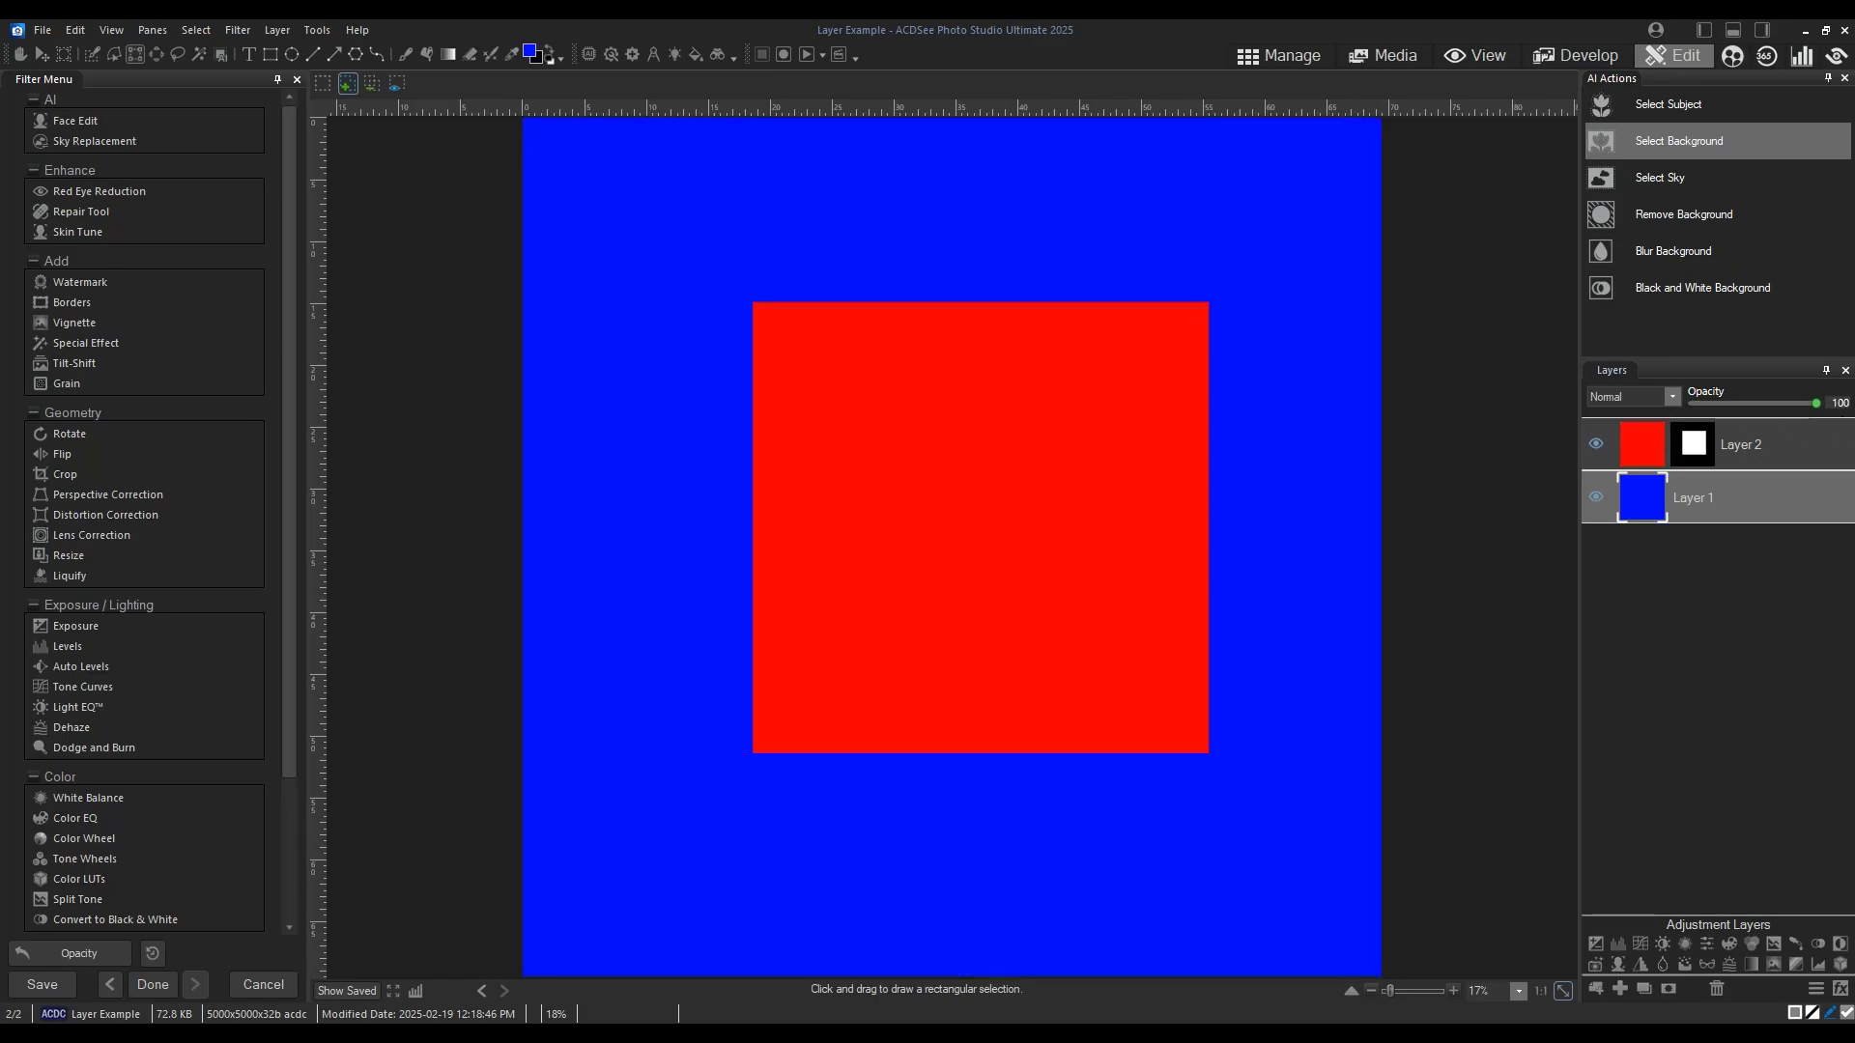
{"action": "left_click", "coordinate": [1693, 448]}
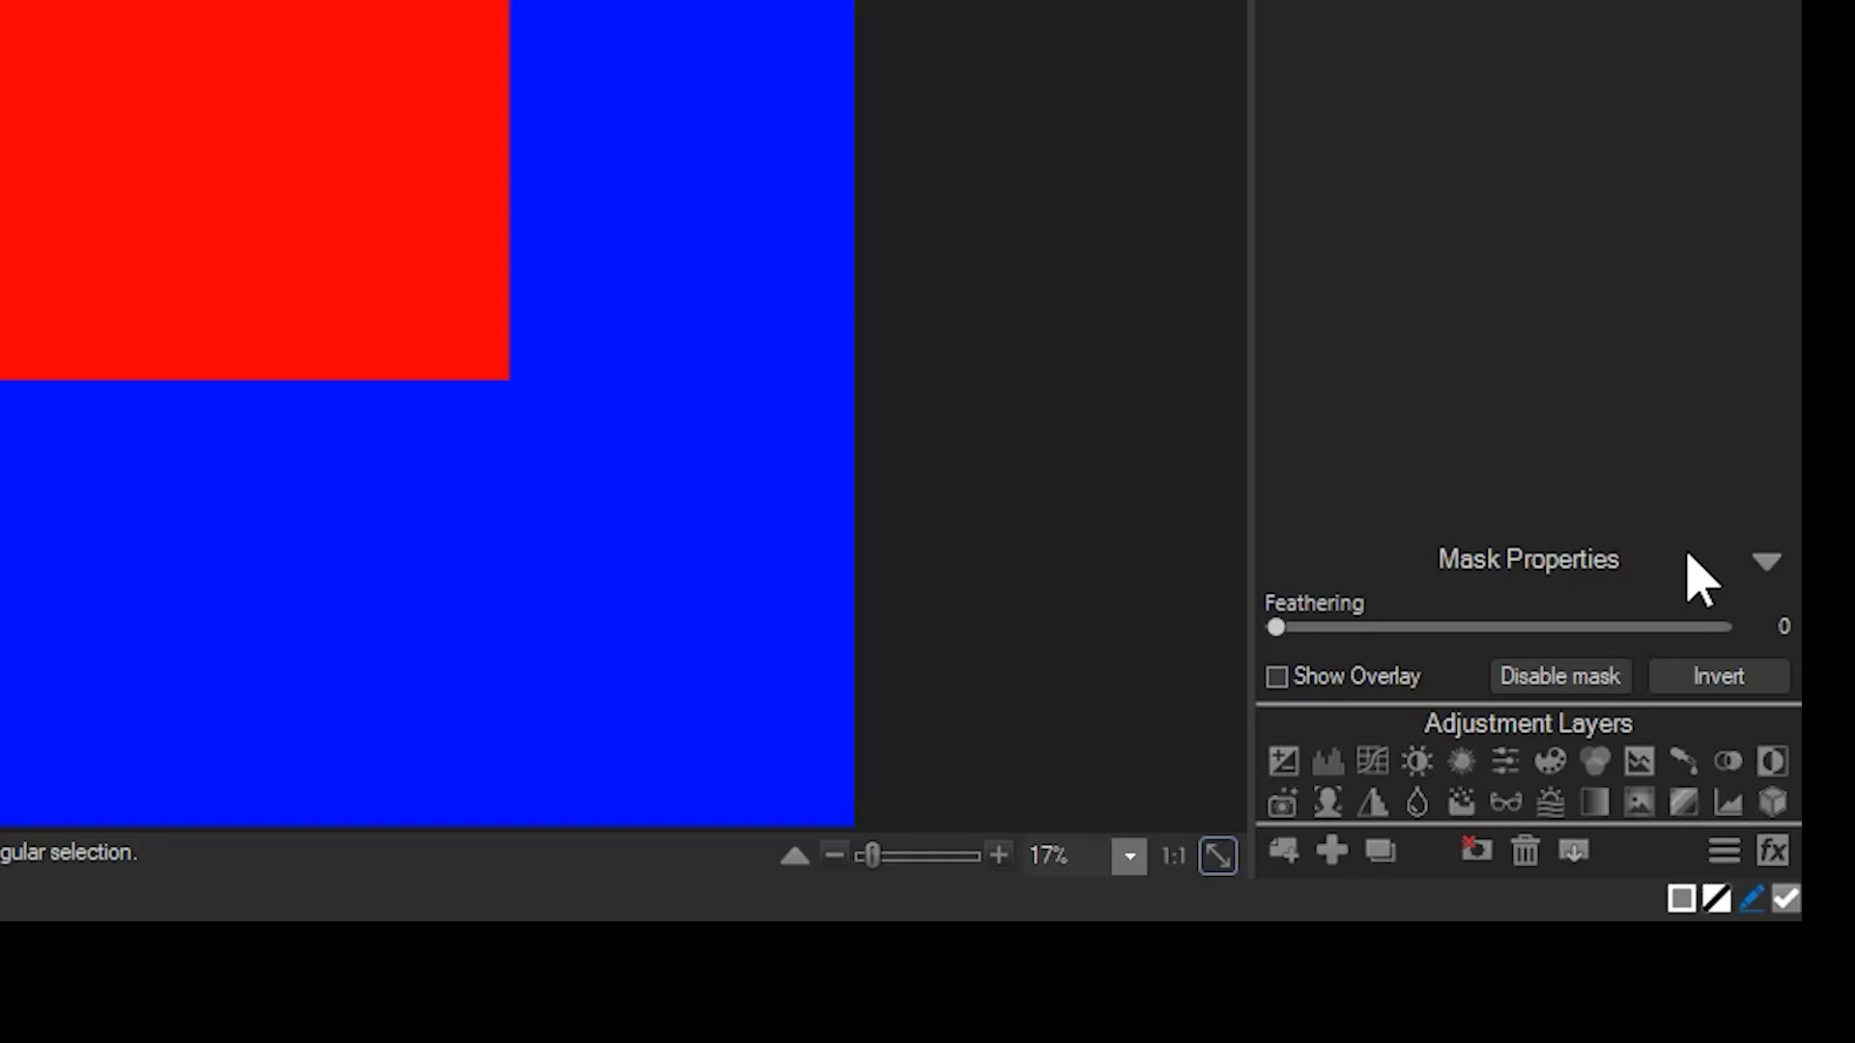
{"action": "left_click", "coordinate": [1709, 676]}
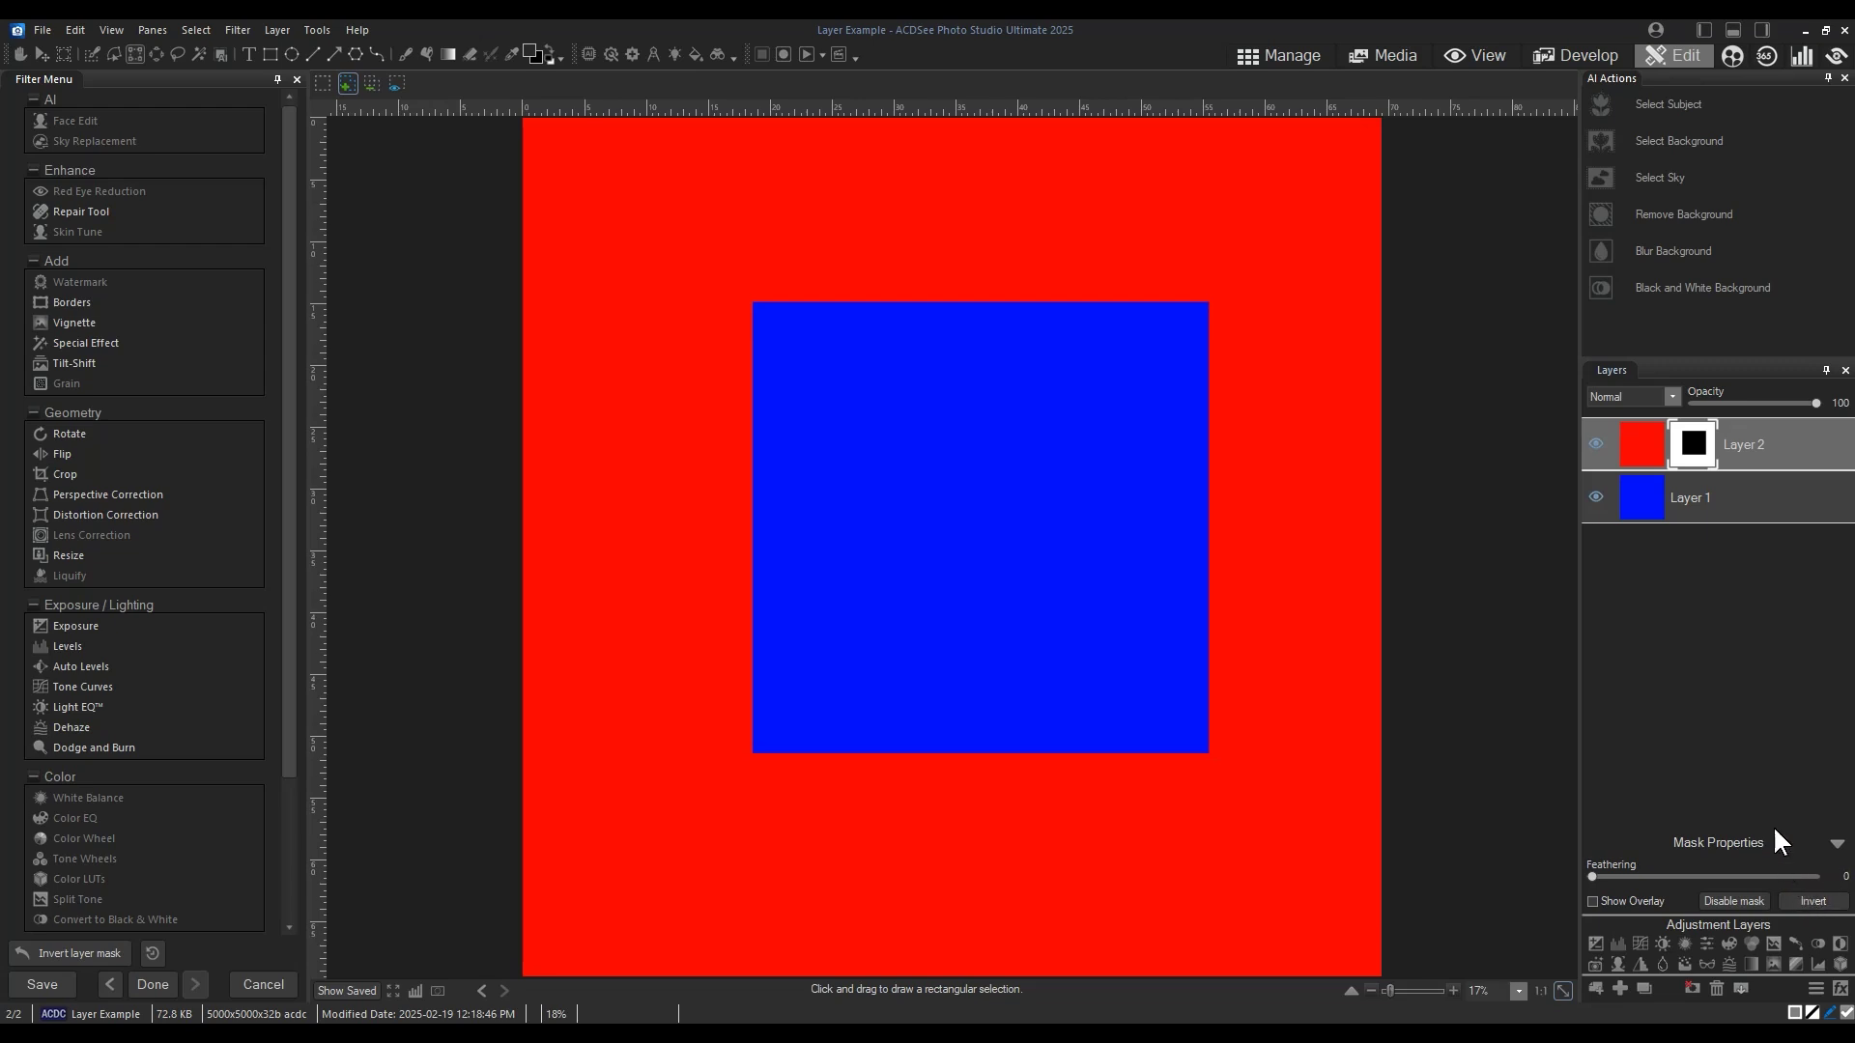